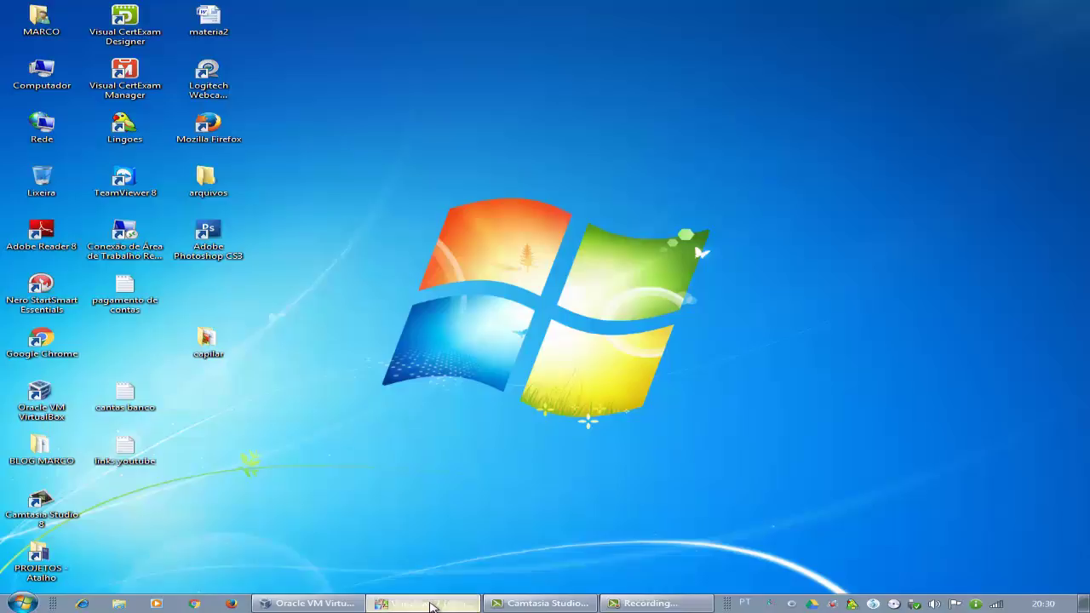
Return to the running Windows 7 VM window and switch it to full-screen mode with Host+F.
{"action": "left_click", "coordinate": [429, 604]}
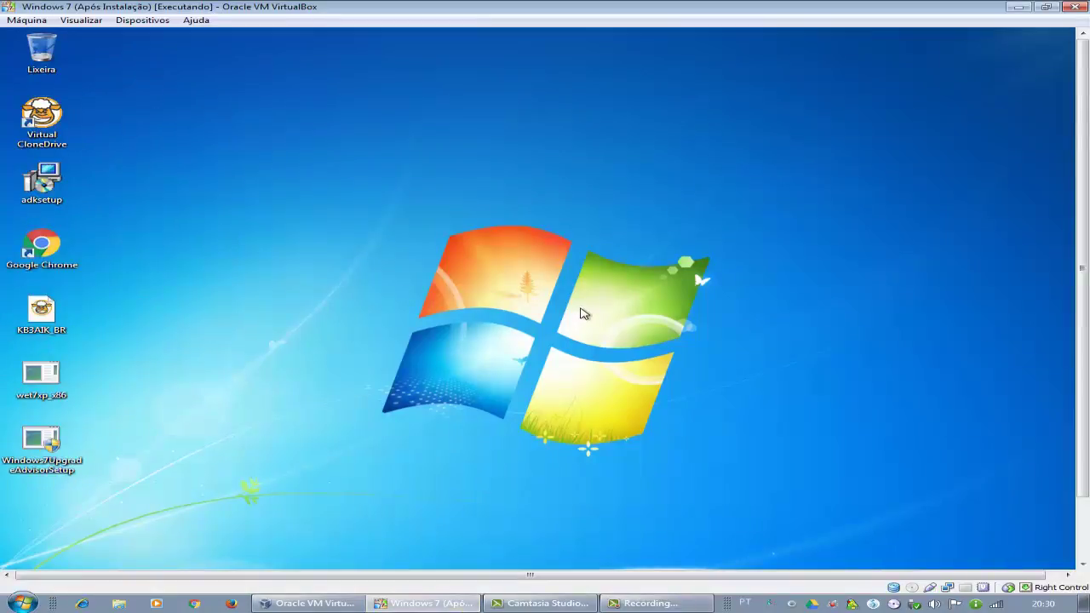
{"action": "left_click", "coordinate": [328, 604]}
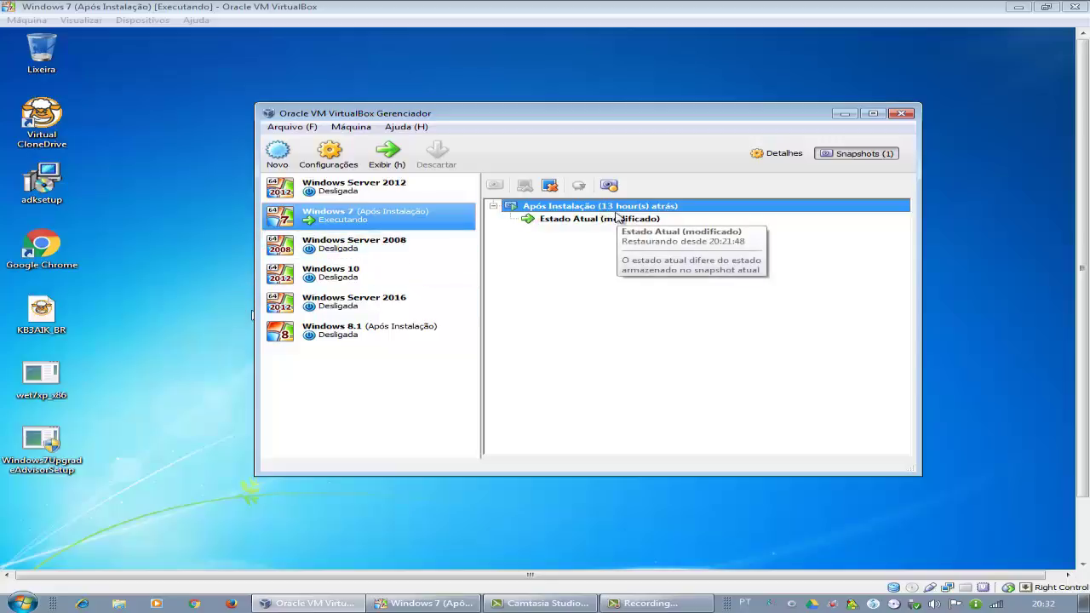
{"action": "left_click", "coordinate": [187, 308]}
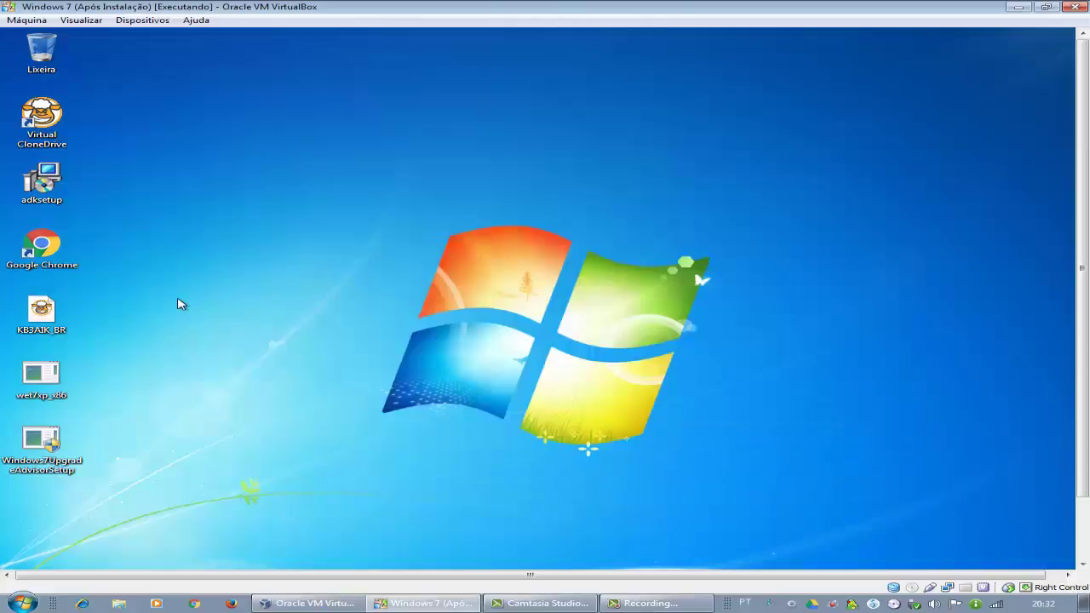
{"action": "key", "text": "Control_R+f"}
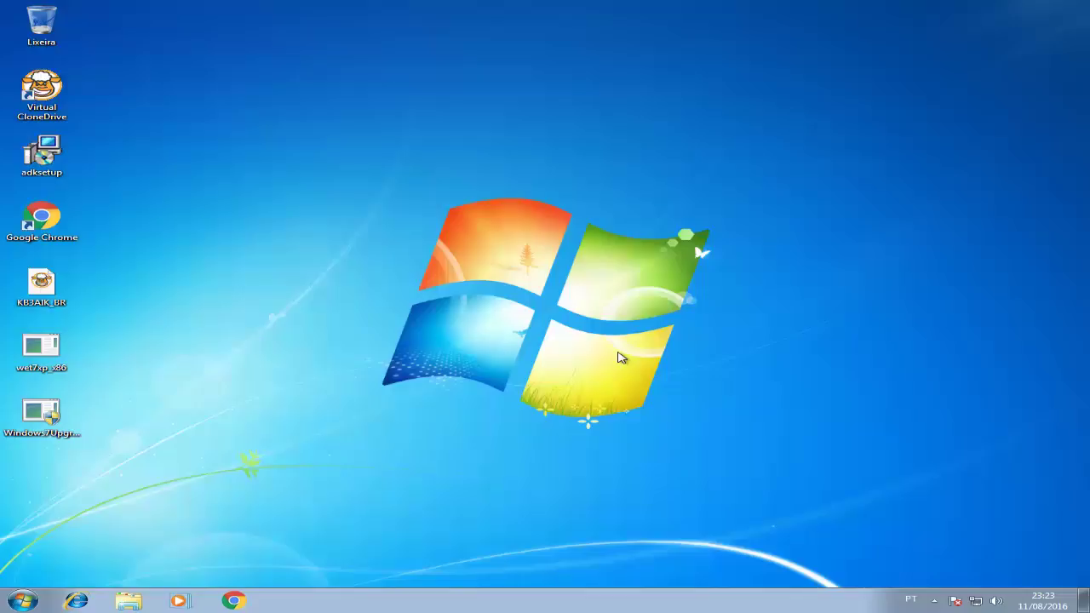
Go from the Control Panel to the Manage Accounts page under User Accounts.
{"action": "left_click", "coordinate": [22, 600]}
{"action": "left_click", "coordinate": [285, 475]}
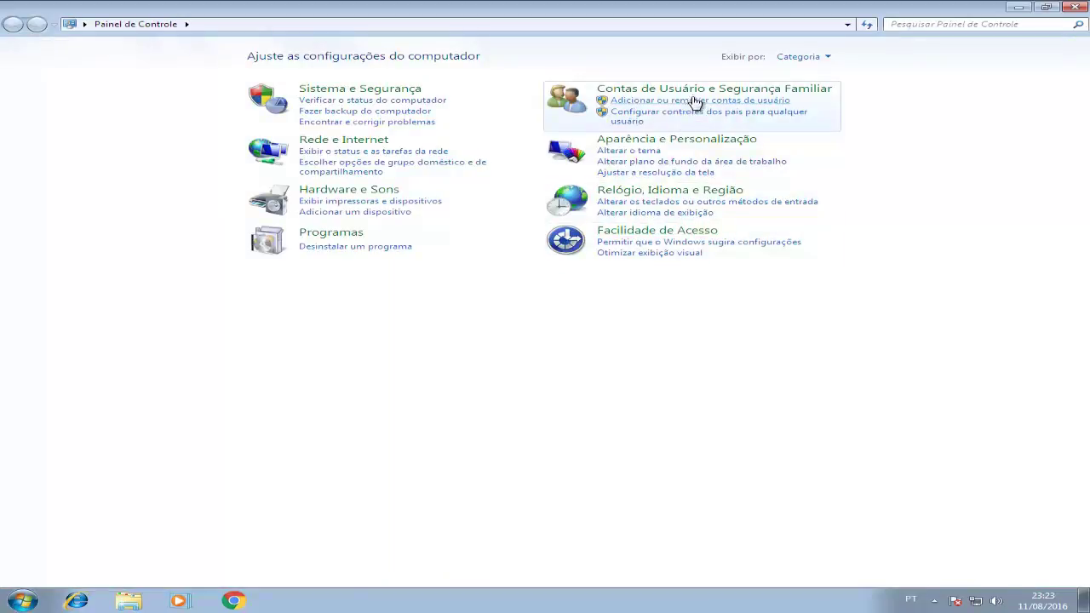
{"action": "left_click", "coordinate": [695, 92]}
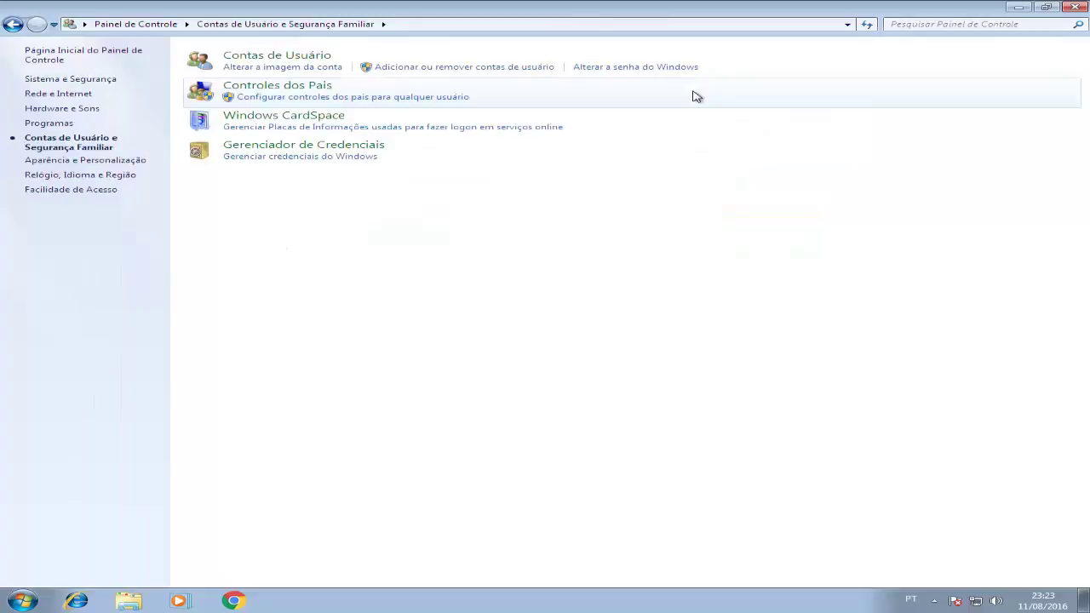
{"action": "left_click", "coordinate": [305, 58]}
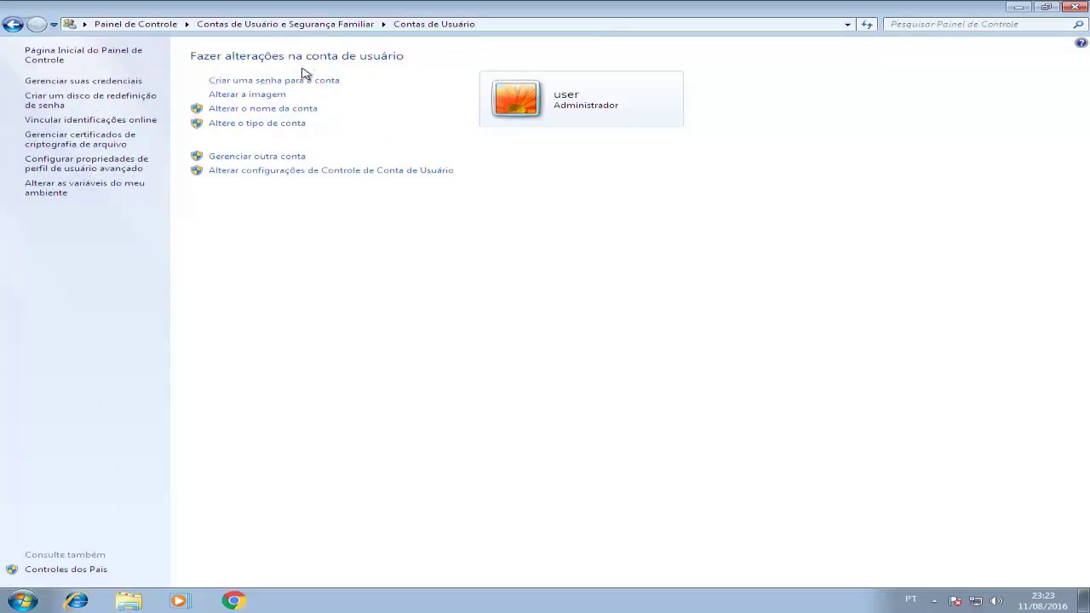
{"action": "left_click", "coordinate": [284, 160]}
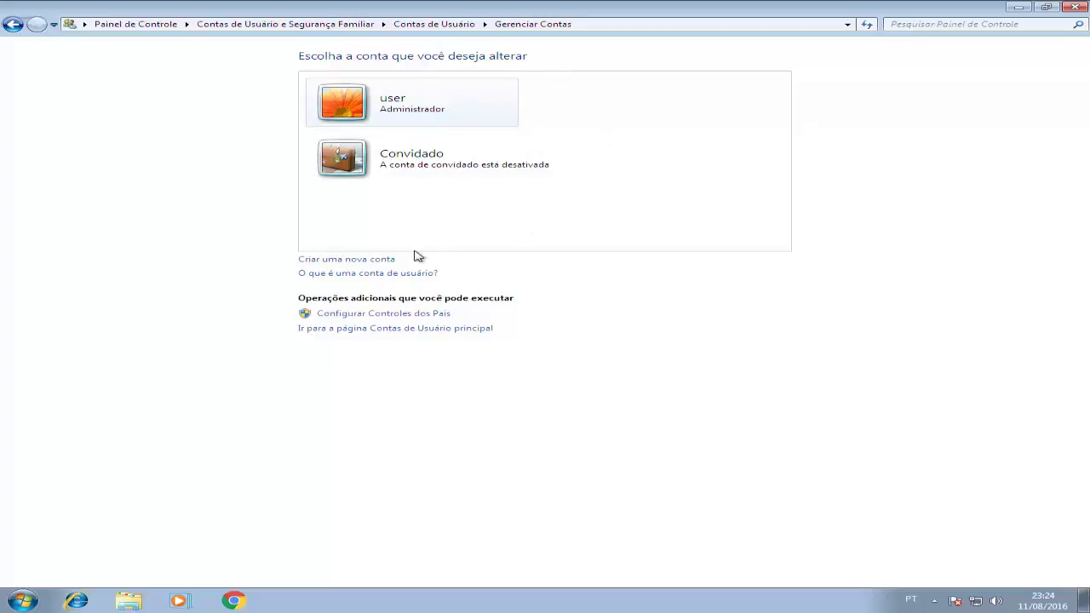
Create a new standard user account named 'teste'.
{"action": "left_click", "coordinate": [356, 261]}
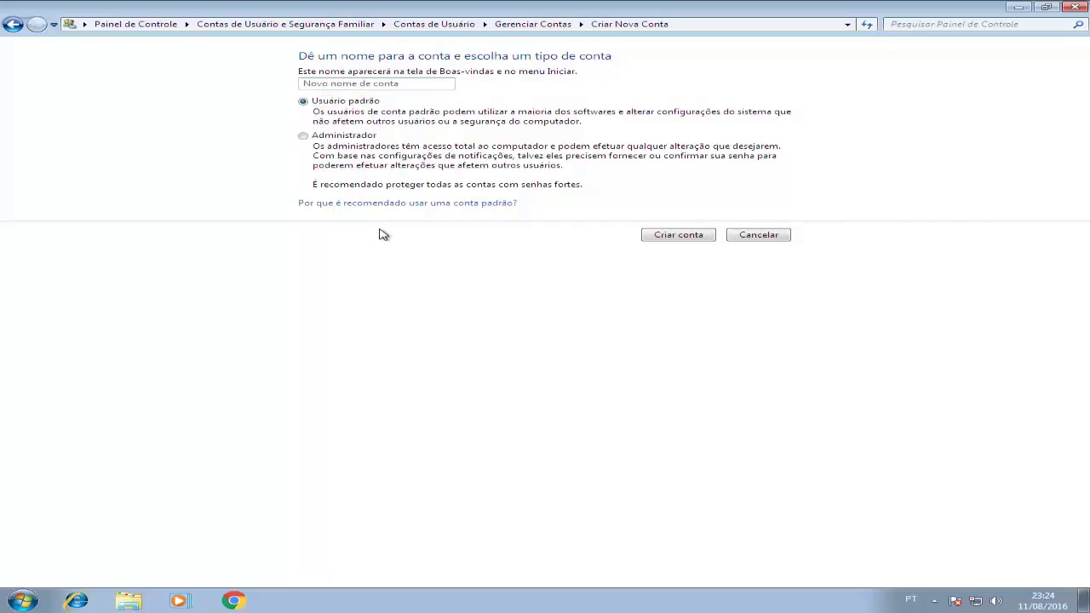
{"action": "type", "text": "tesnt"}
{"action": "key", "text": "BackSpace"}
{"action": "key", "text": "BackSpace"}
{"action": "type", "text": "te"}
{"action": "left_click", "coordinate": [675, 238]}
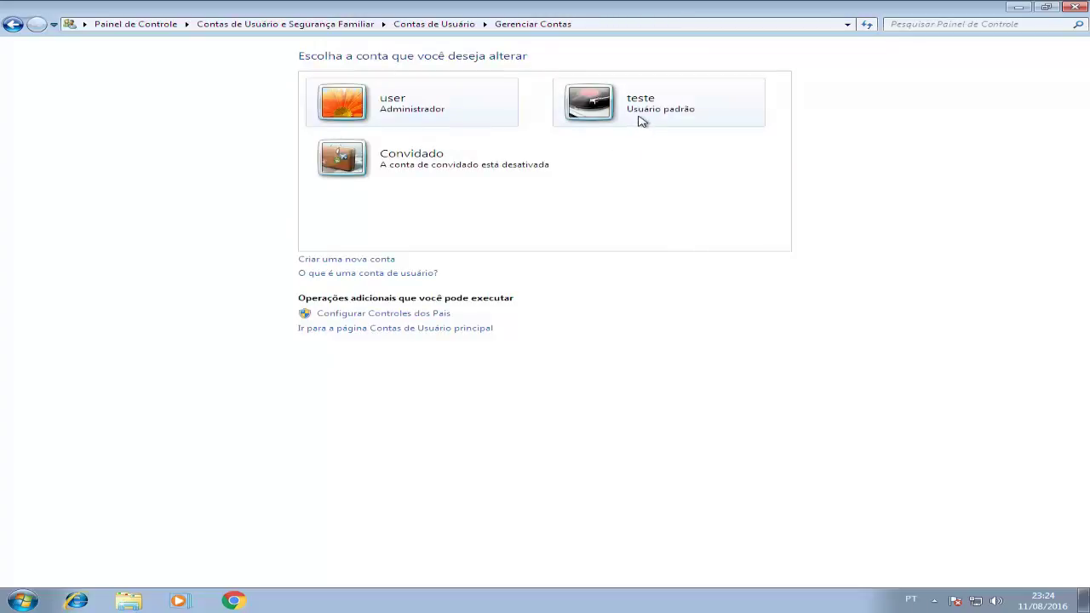
Close Control Panel, log off via Fazer logoff, and sign in as the teste user.
{"action": "left_click", "coordinate": [1075, 6]}
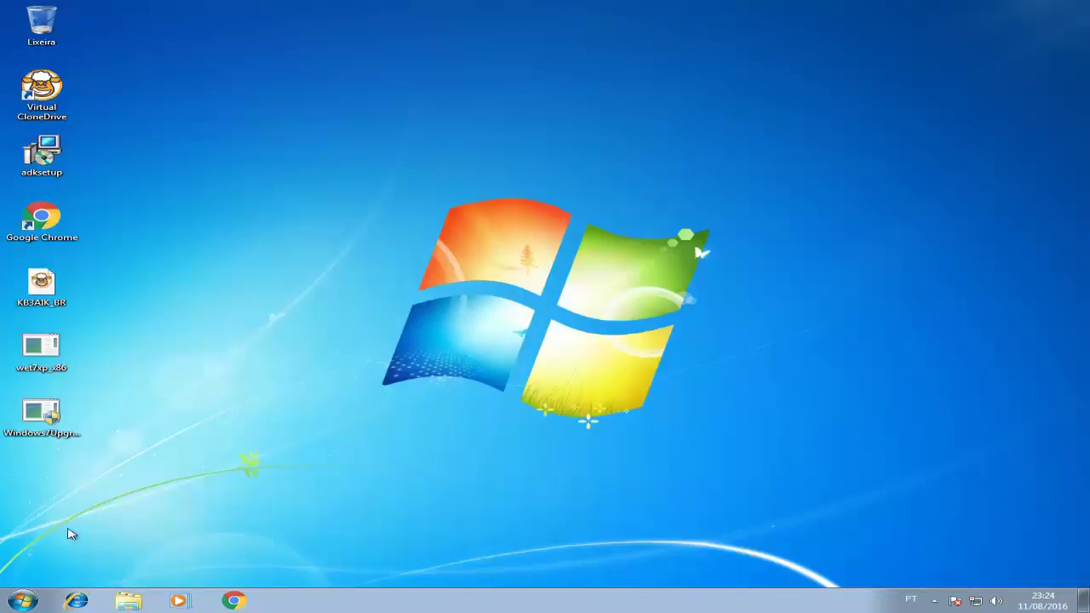
{"action": "left_click", "coordinate": [23, 600]}
{"action": "left_click", "coordinate": [295, 569]}
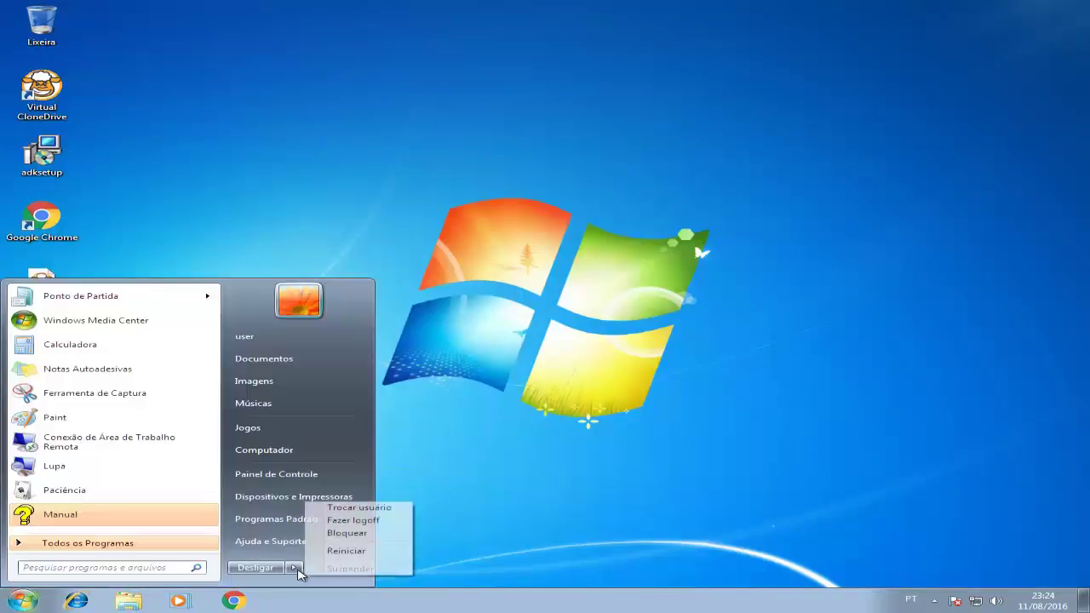
{"action": "left_click", "coordinate": [355, 522]}
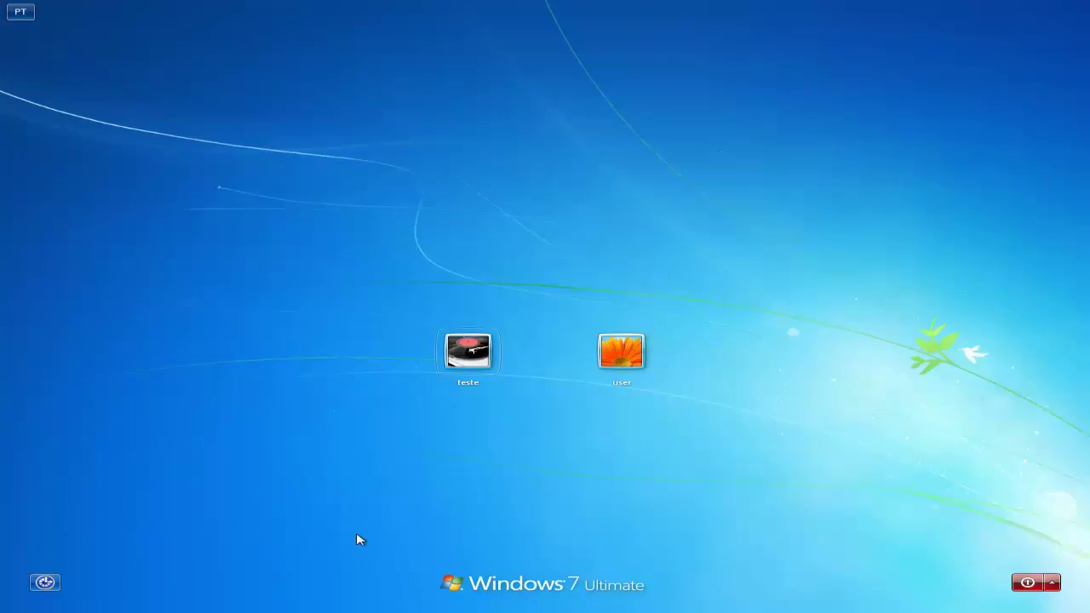
{"action": "left_click", "coordinate": [460, 375]}
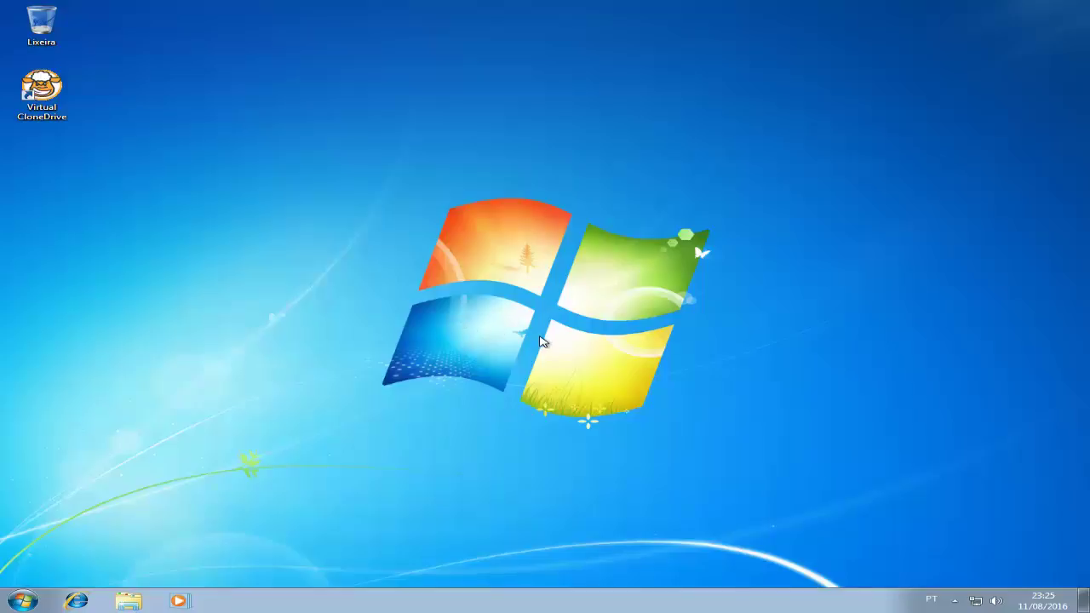
Apply the Brasil theme with its water-lily wallpaper, then launch Internet Explorer.
{"action": "right_click", "coordinate": [349, 274]}
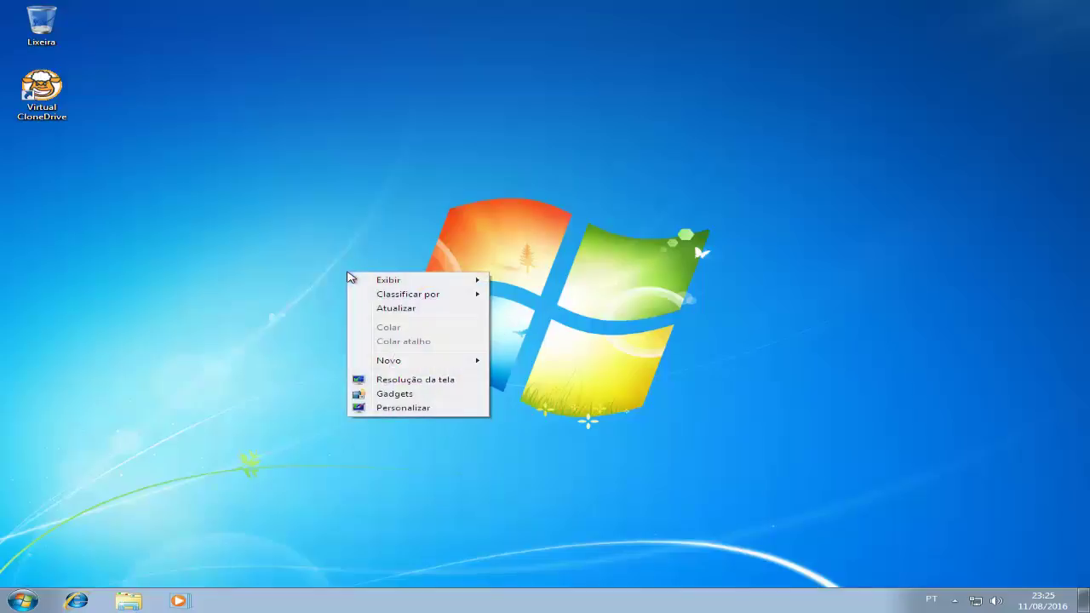
{"action": "left_click", "coordinate": [403, 409]}
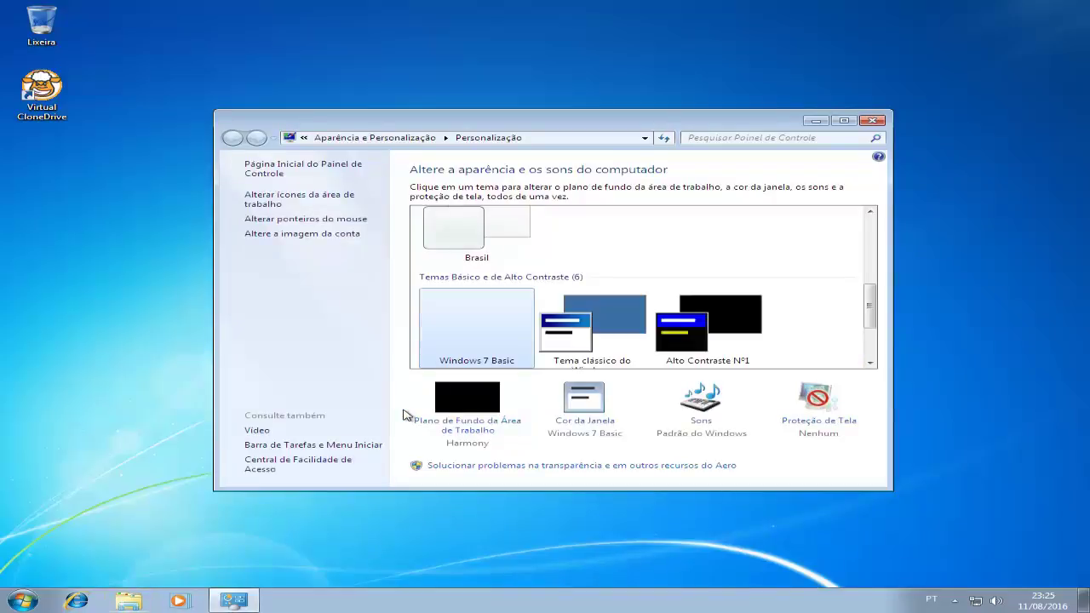
{"action": "scroll", "coordinate": [870, 307], "scroll_direction": "up", "scroll_amount": 2}
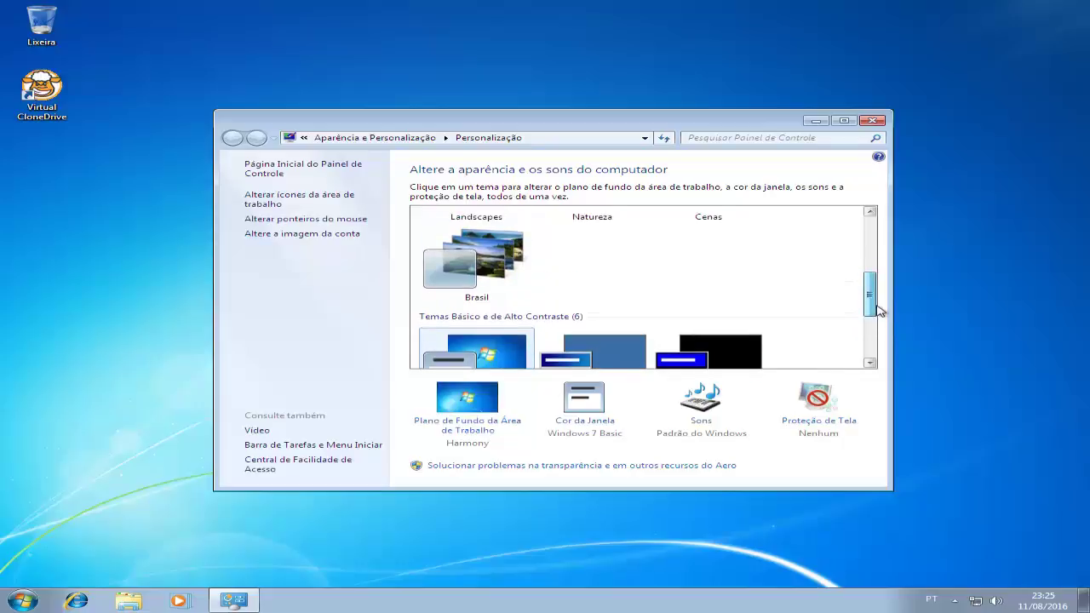
{"action": "left_click", "coordinate": [484, 292]}
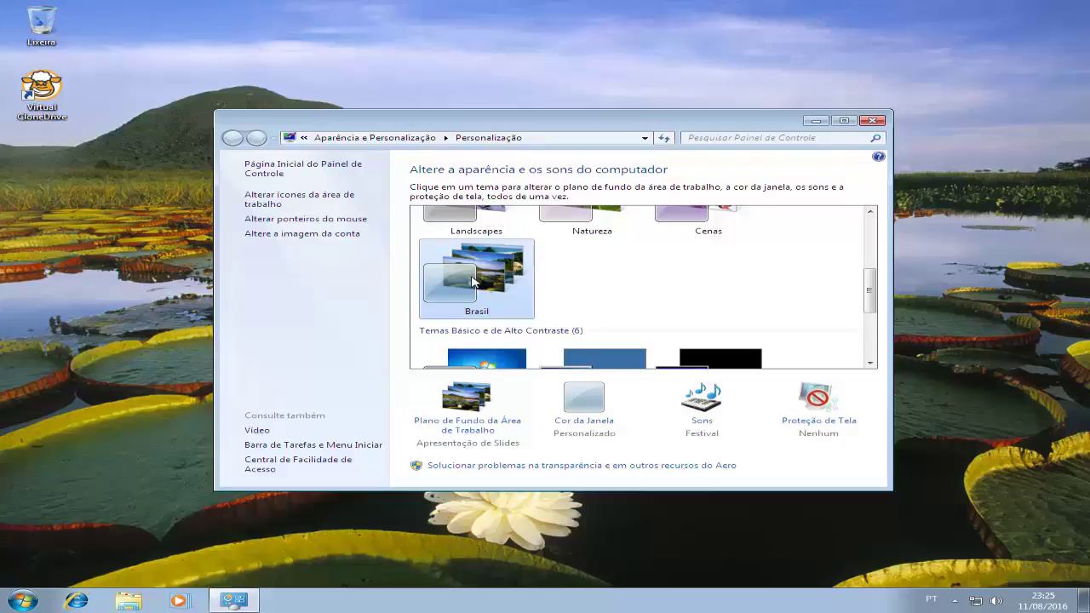
{"action": "left_click", "coordinate": [871, 120]}
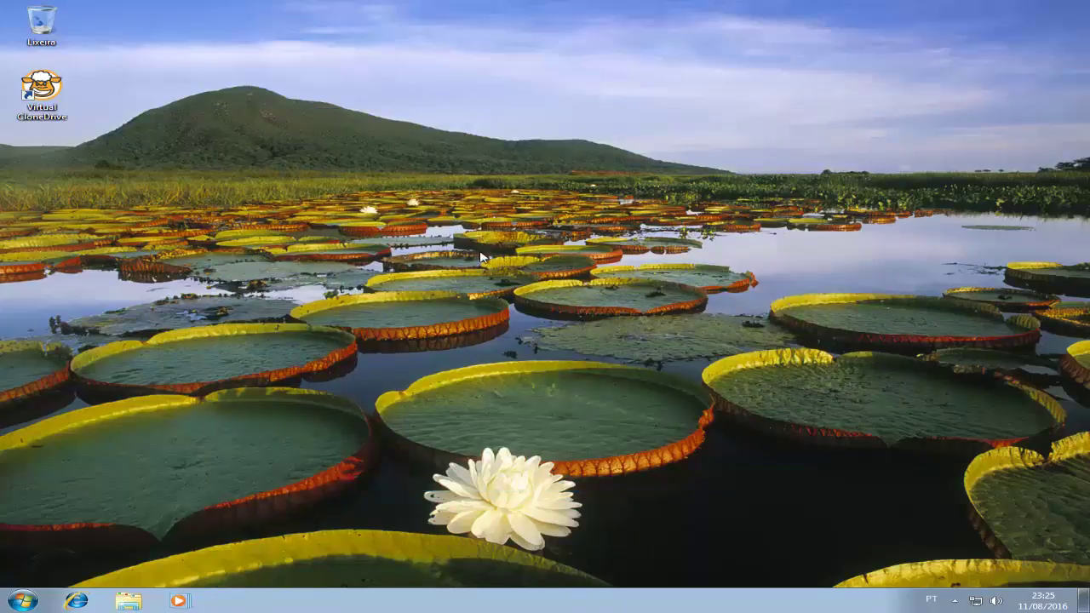
{"action": "left_click", "coordinate": [88, 603]}
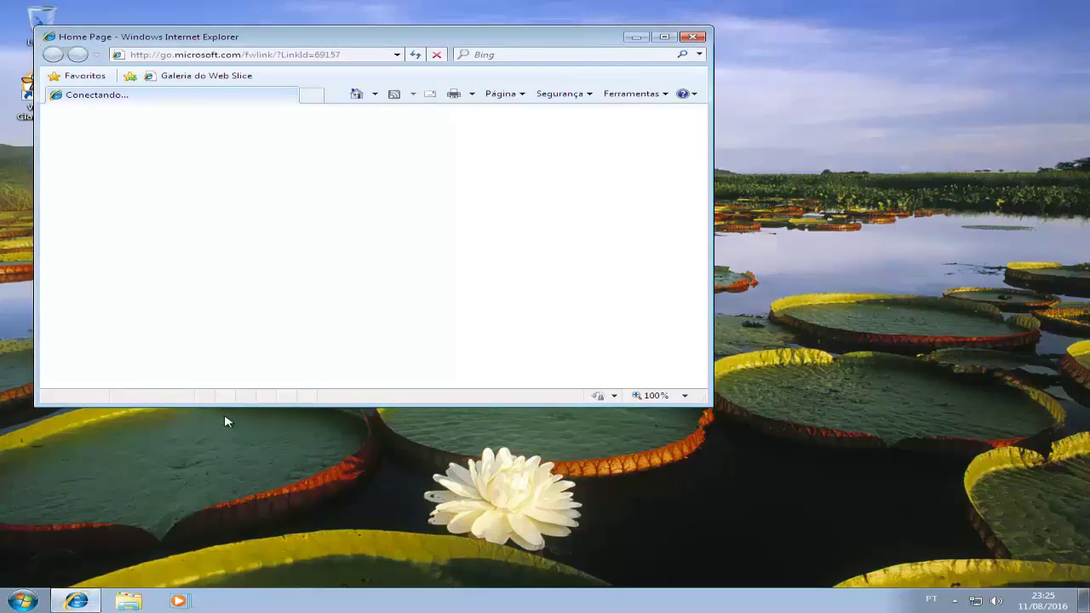
{"action": "right_click", "coordinate": [387, 81]}
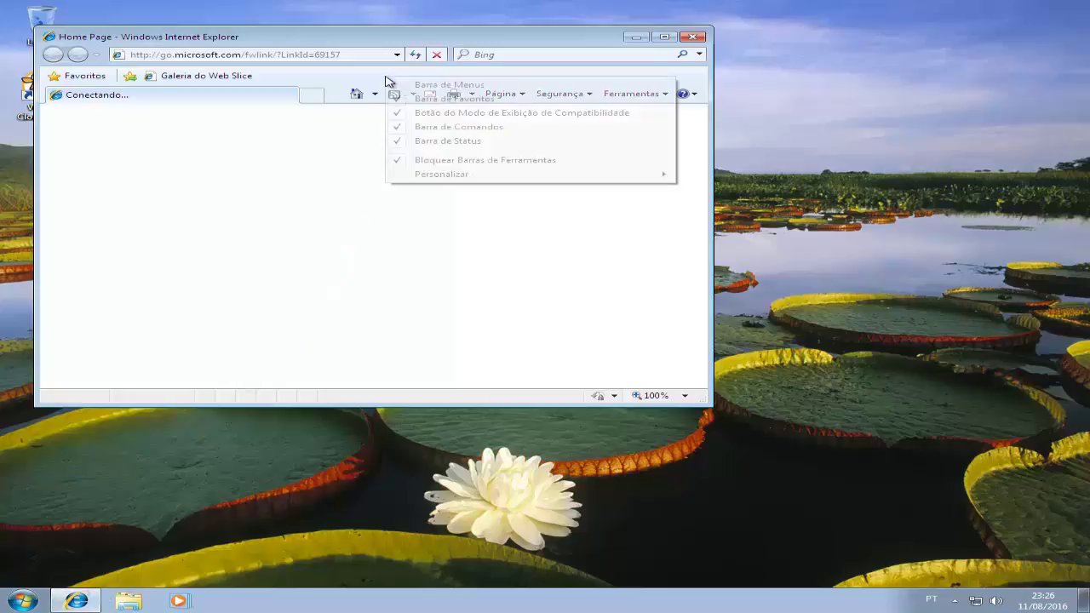
{"action": "left_click", "coordinate": [437, 86]}
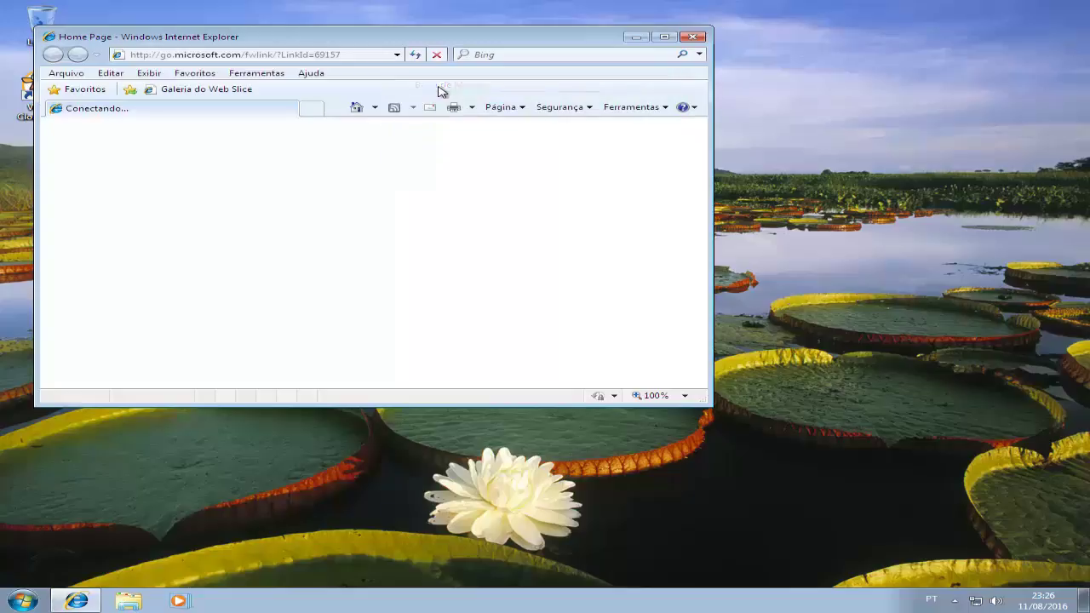
{"action": "left_click", "coordinate": [271, 75]}
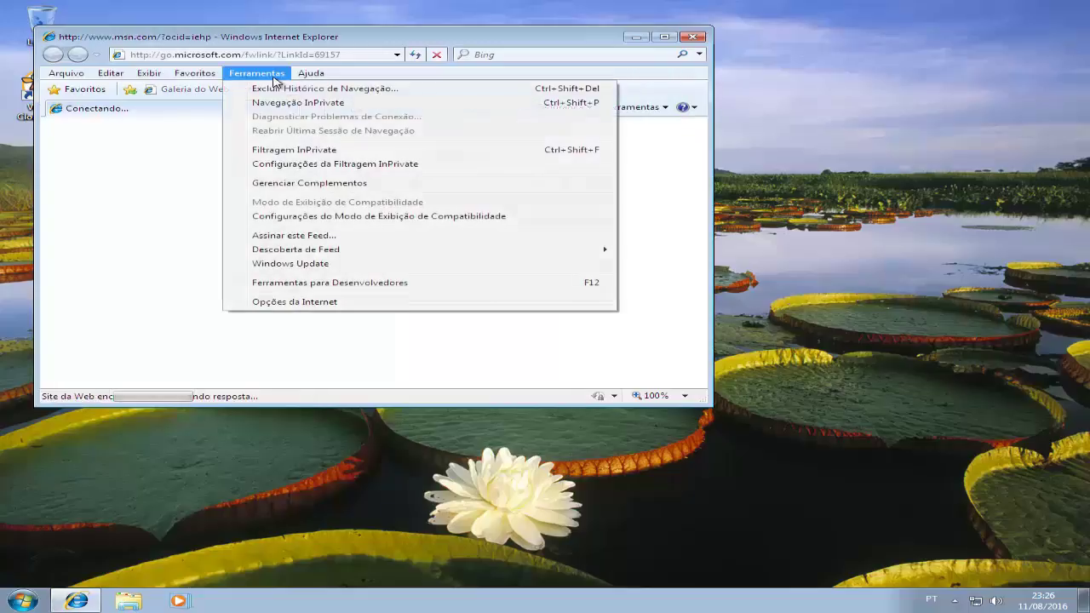
{"action": "left_click", "coordinate": [288, 302]}
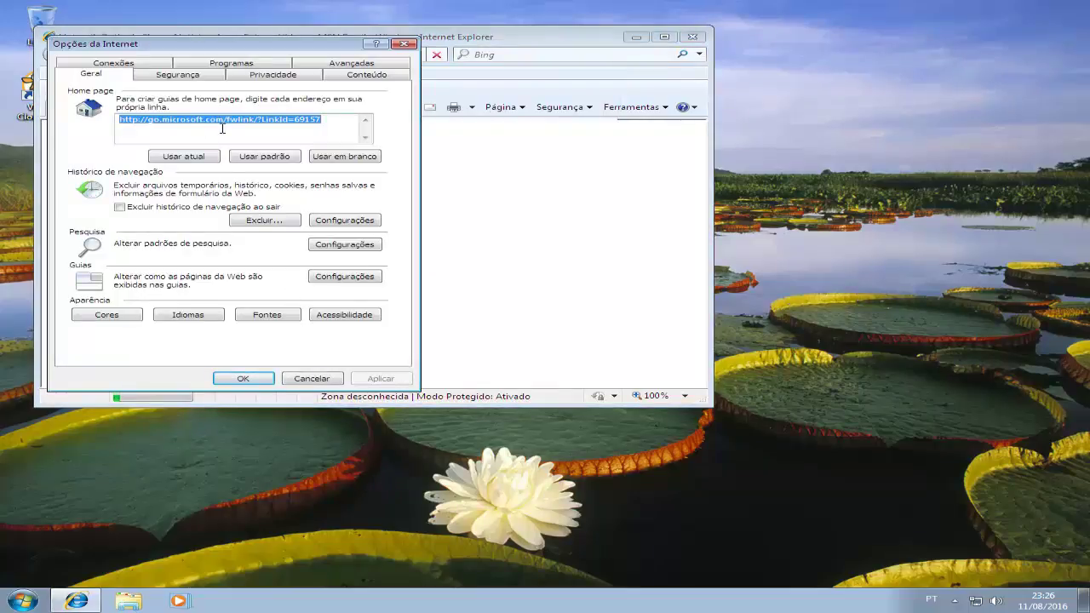
{"action": "type", "text": "http:"}
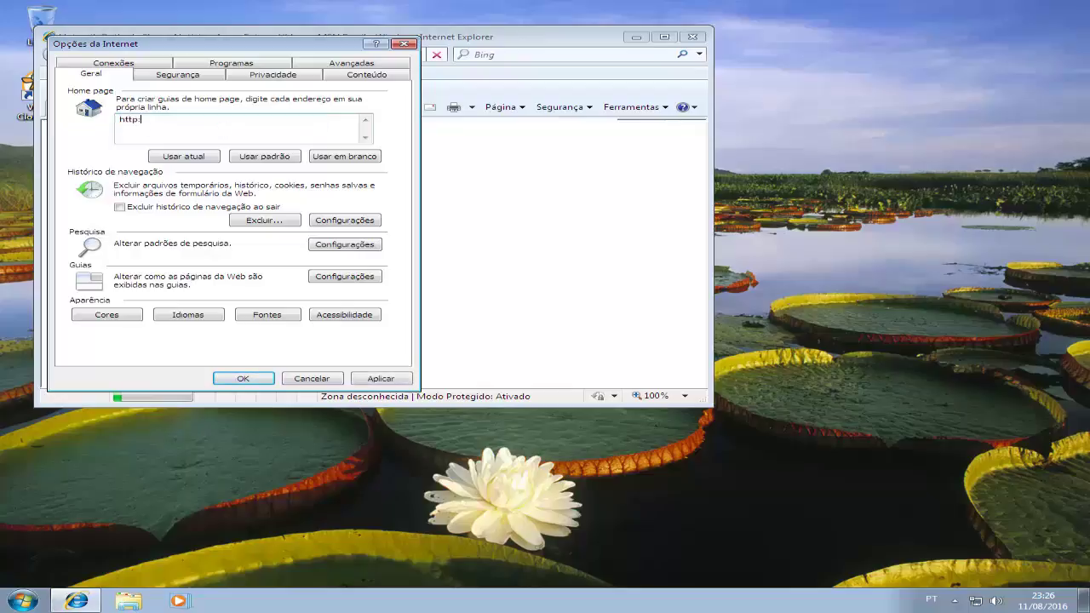
{"action": "type", "text": "//www.marcoandrade.com.br"}
{"action": "left_click", "coordinate": [358, 378]}
{"action": "left_click", "coordinate": [261, 379]}
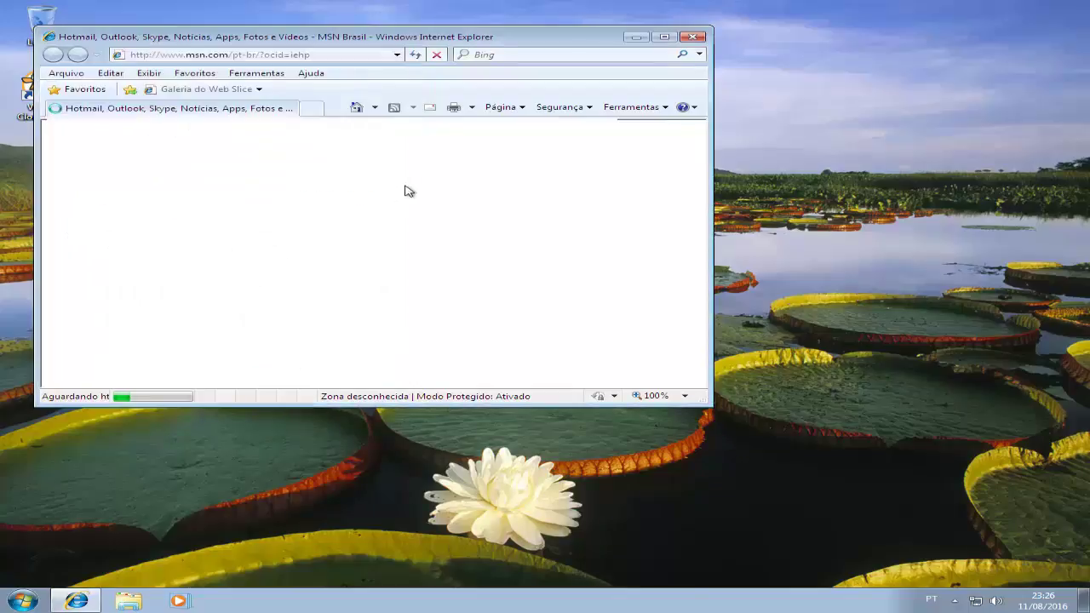
Restart Internet Explorer to confirm the new home page loads, then close it.
{"action": "left_click", "coordinate": [695, 37]}
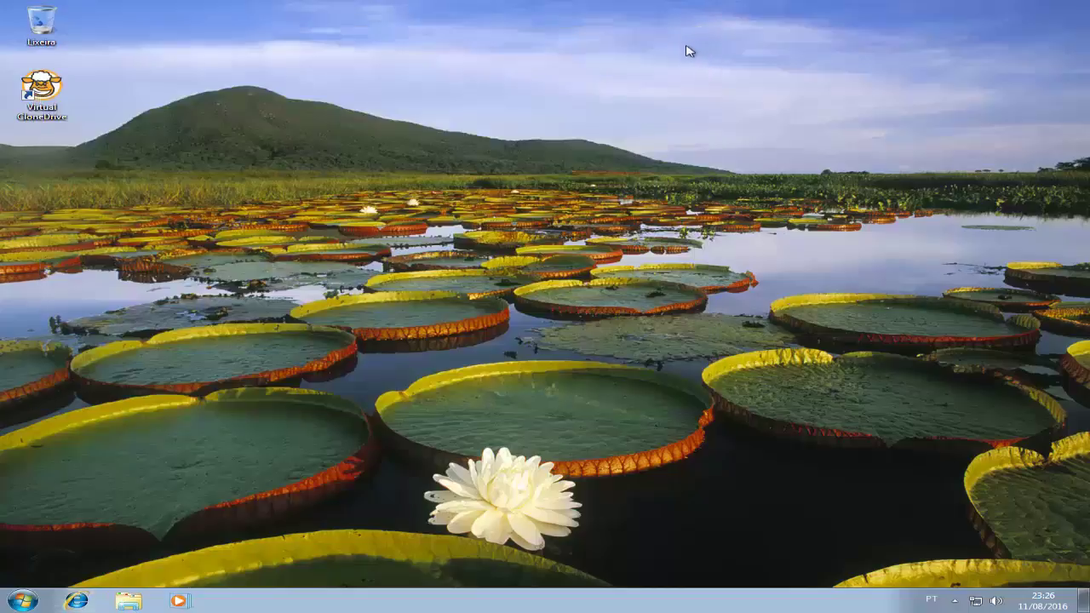
{"action": "left_click", "coordinate": [90, 596]}
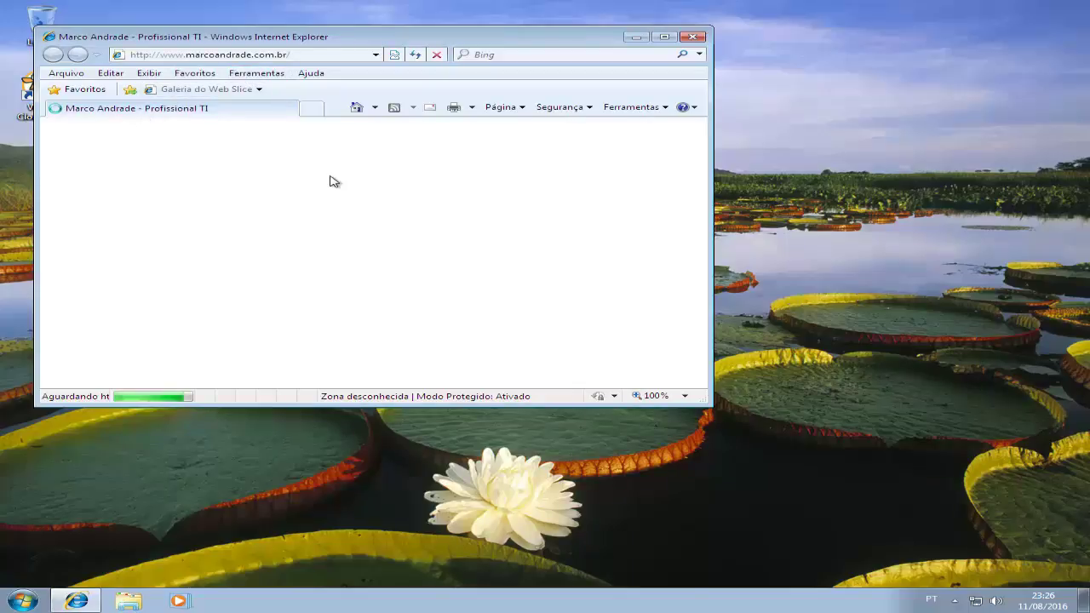
{"action": "left_click", "coordinate": [693, 37]}
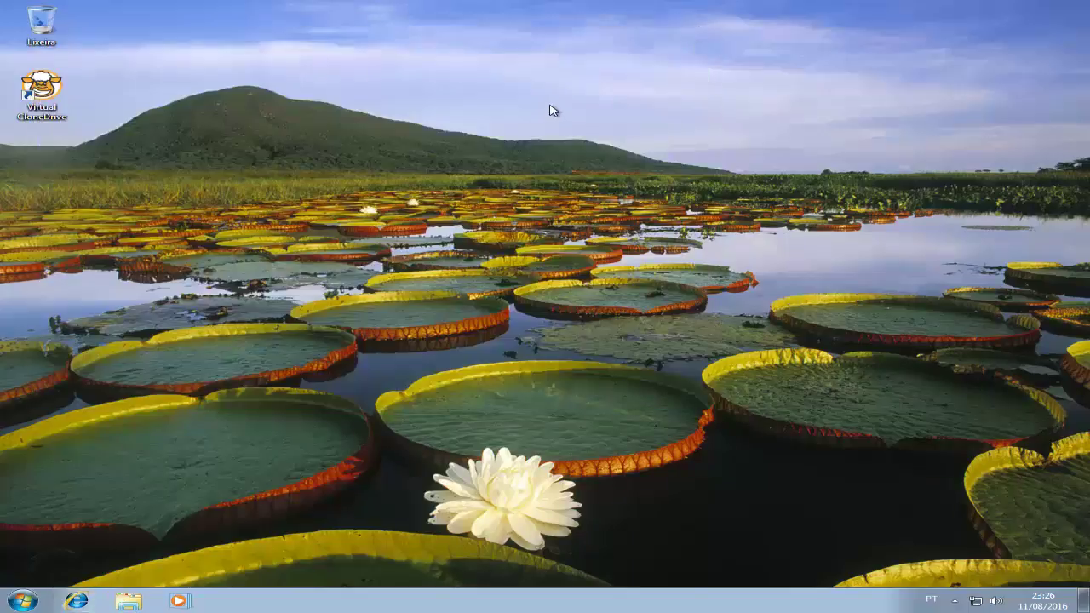
Create a new text document named 'teste' on the desktop.
{"action": "right_click", "coordinate": [285, 205]}
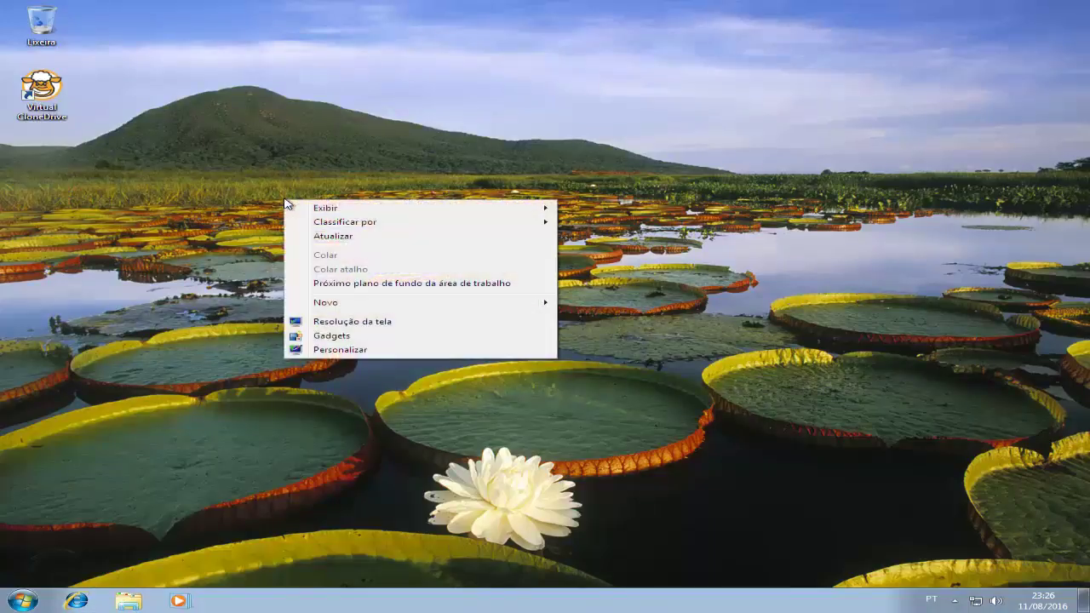
{"action": "mouse_move", "coordinate": [383, 306]}
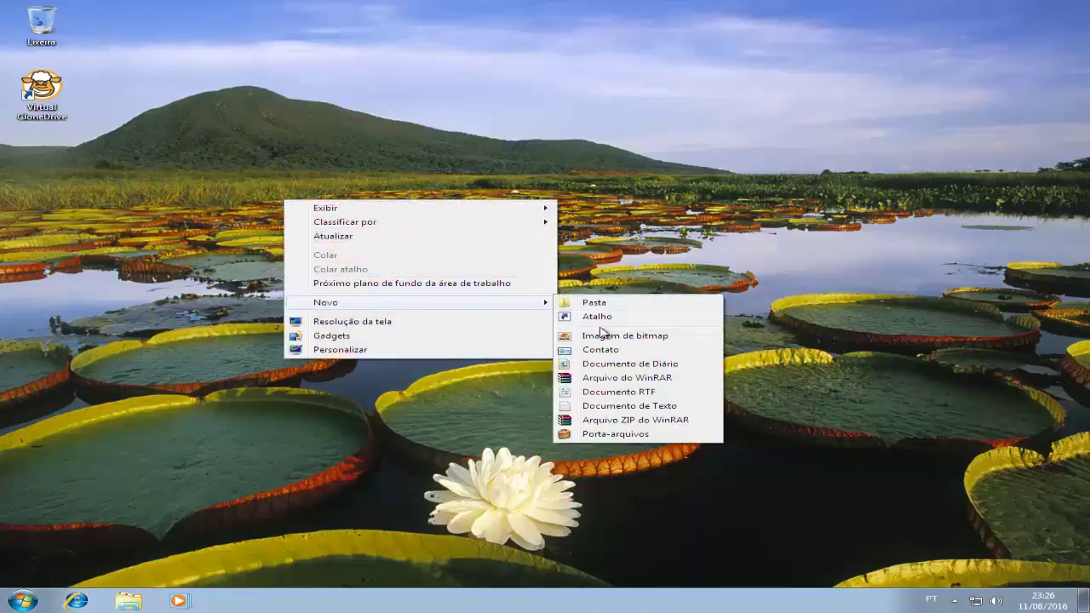
{"action": "left_click", "coordinate": [621, 407]}
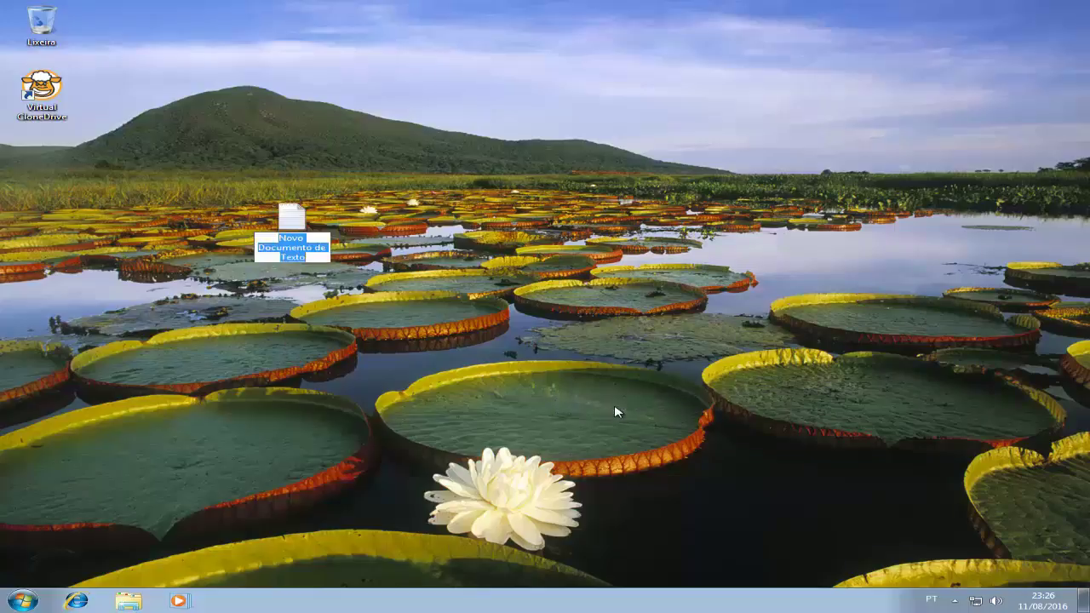
{"action": "type", "text": "teste"}
{"action": "key", "text": "Return"}
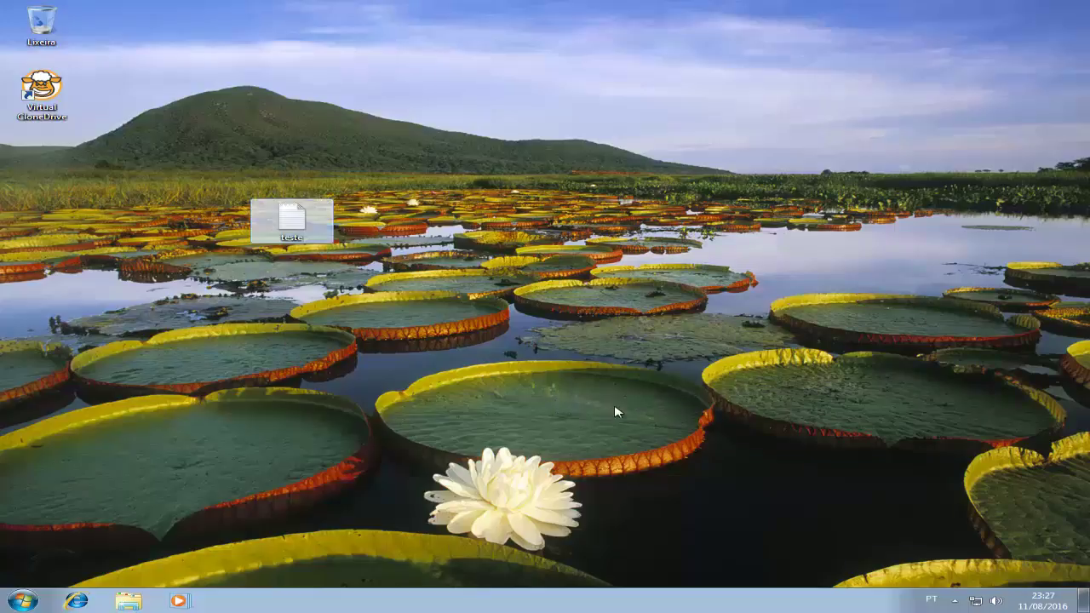
{"action": "left_click", "coordinate": [501, 373]}
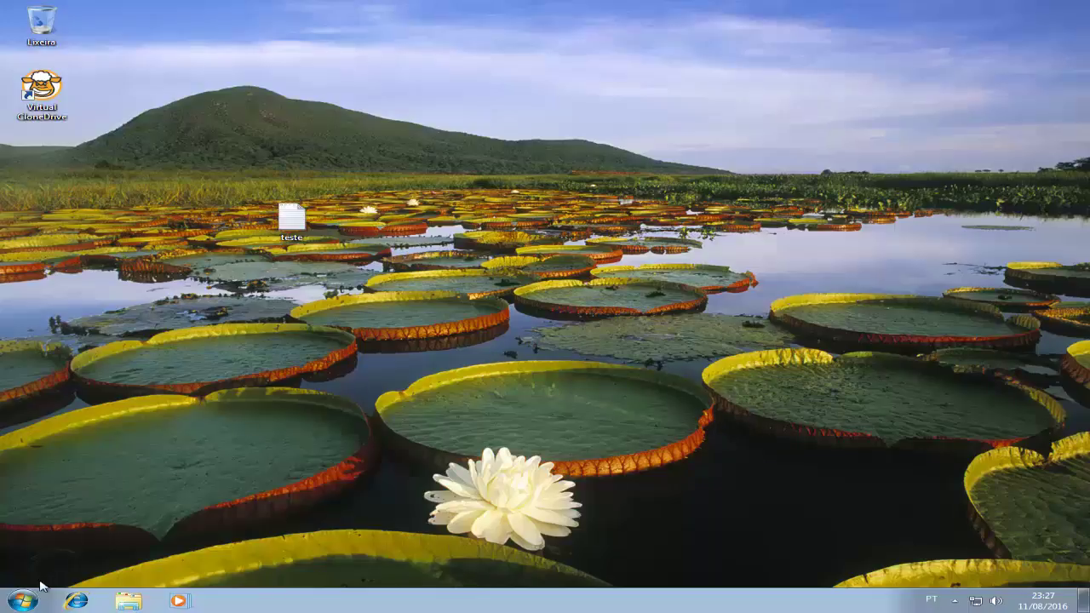
Log off the teste account and sign back in as the user account.
{"action": "left_click", "coordinate": [22, 601]}
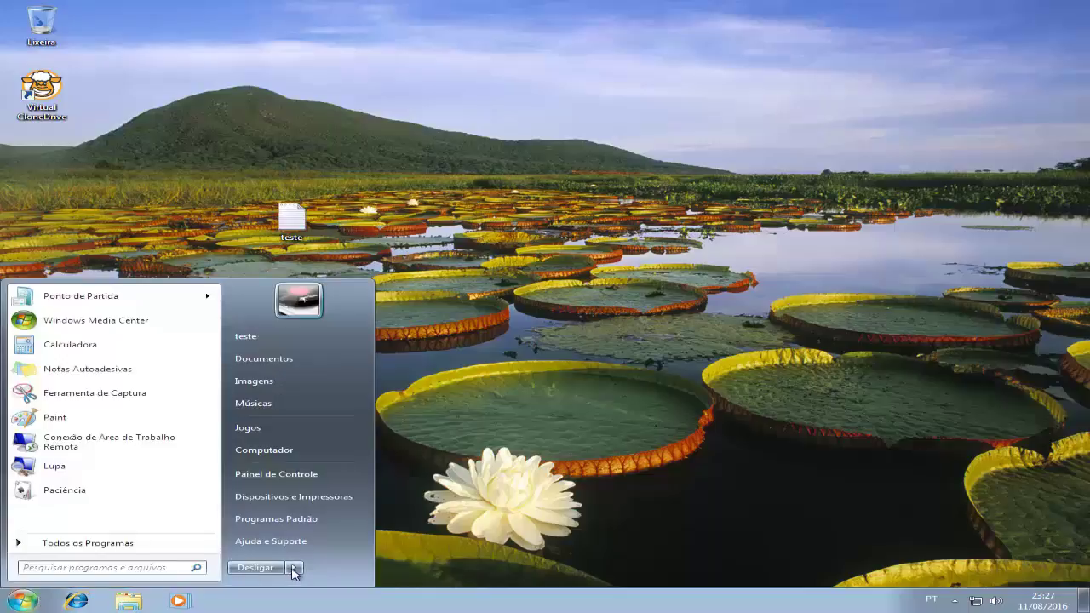
{"action": "mouse_move", "coordinate": [294, 570]}
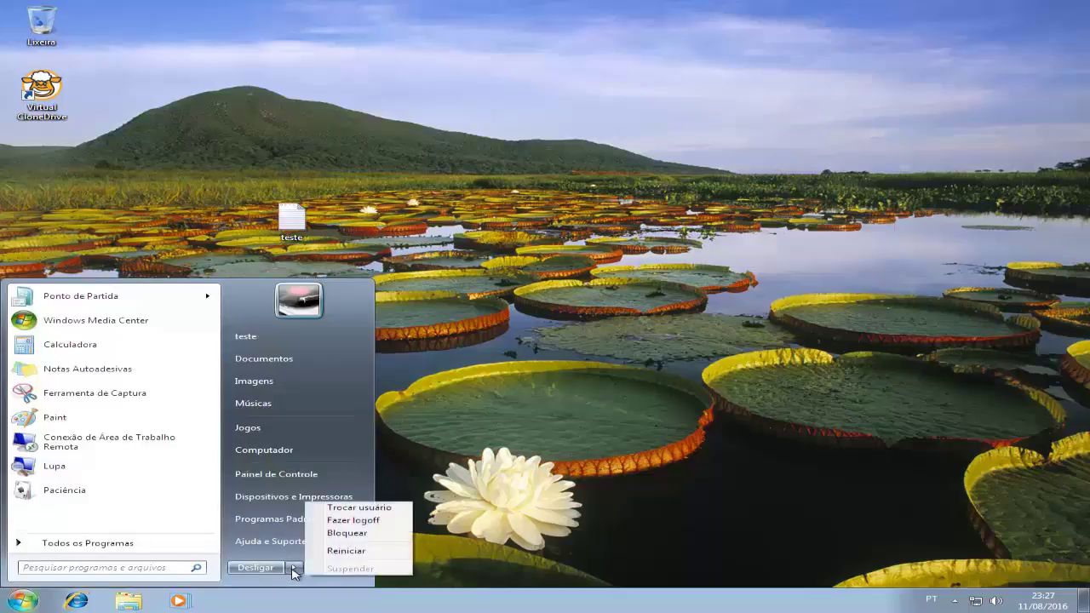
{"action": "left_click", "coordinate": [354, 523]}
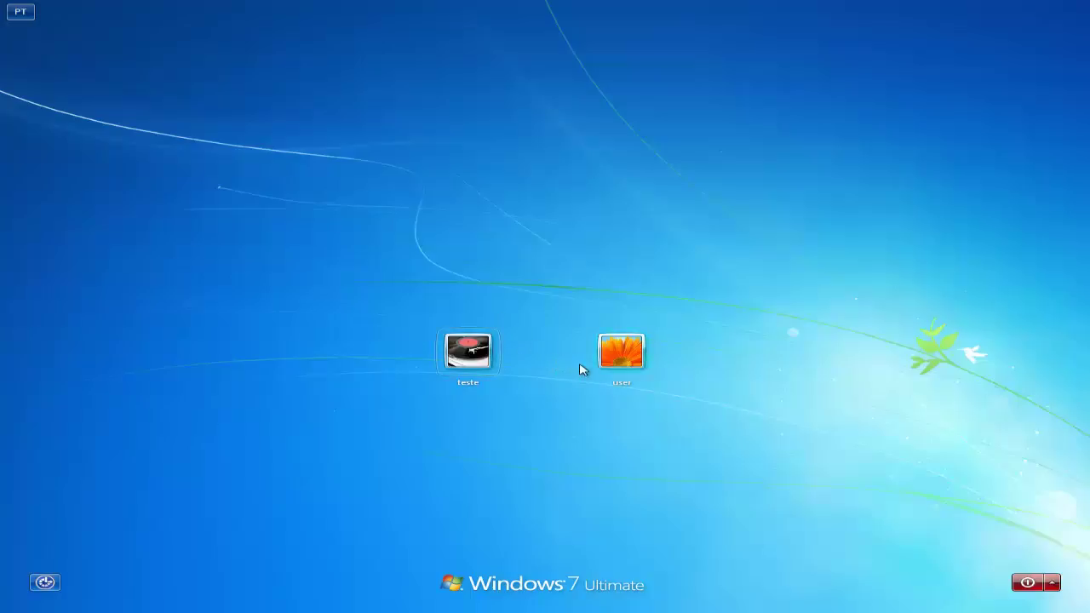
{"action": "left_click", "coordinate": [608, 363]}
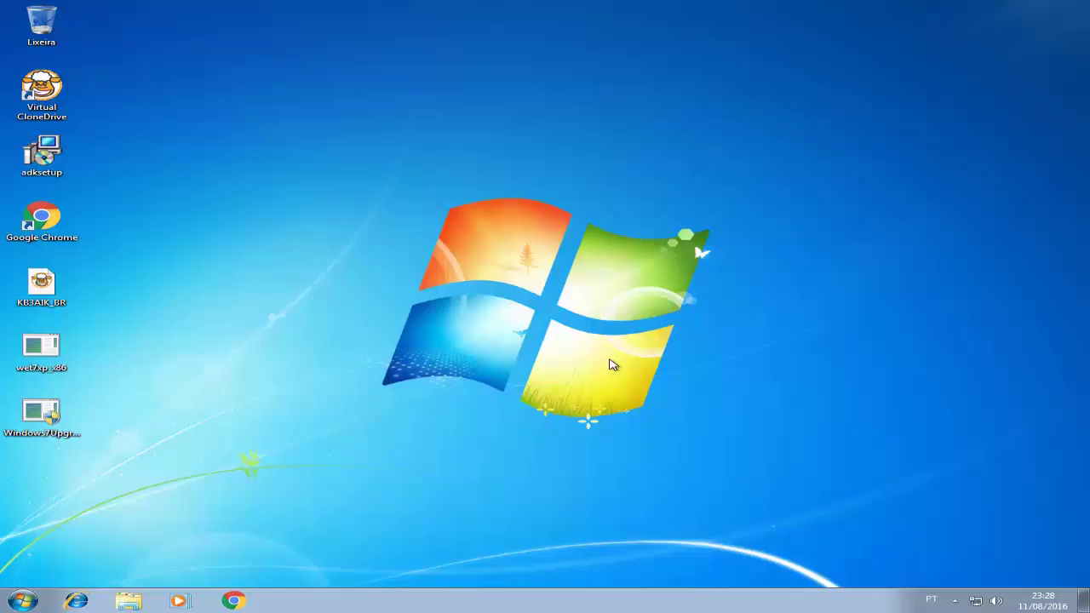
Search the Start menu for 'transfere' and launch Transferência Fácil do Windows.
{"action": "left_click", "coordinate": [25, 602]}
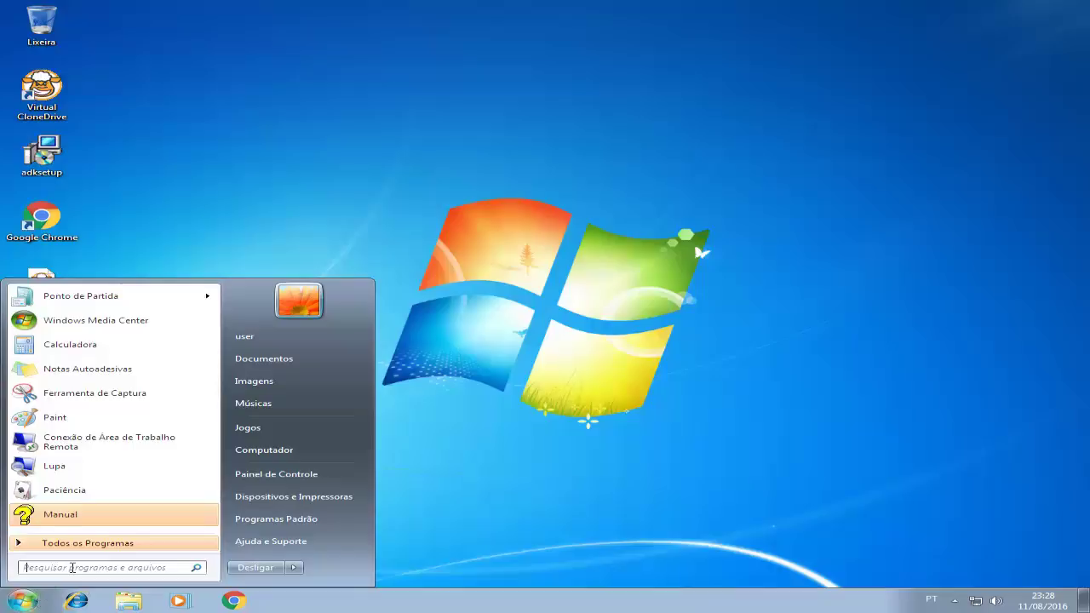
{"action": "type", "text": "trasn"}
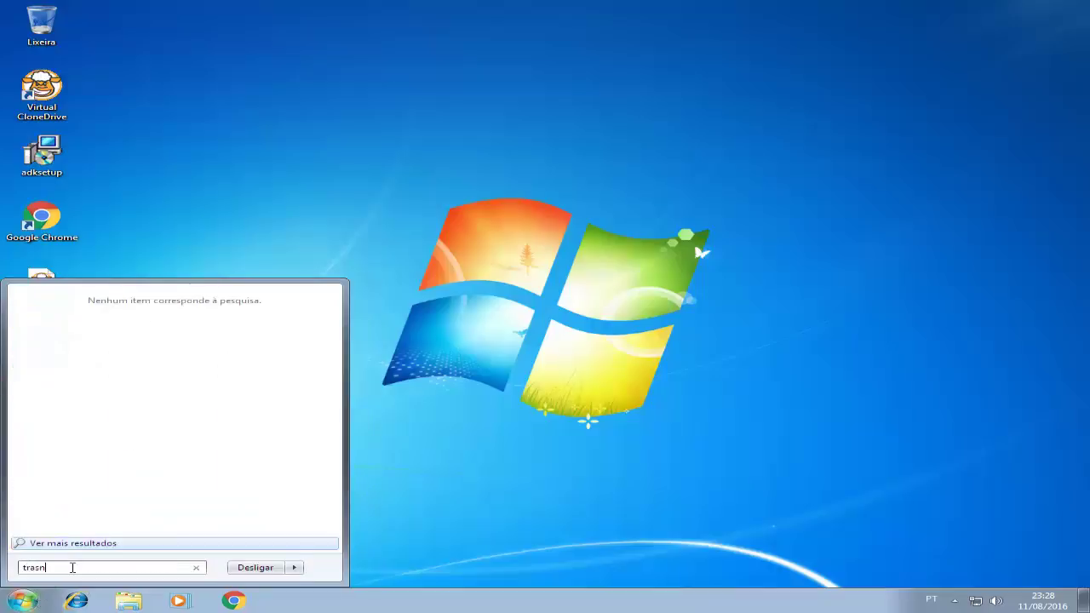
{"action": "key", "text": "BackSpace"}
{"action": "key", "text": "BackSpace"}
{"action": "type", "text": "nsfere"}
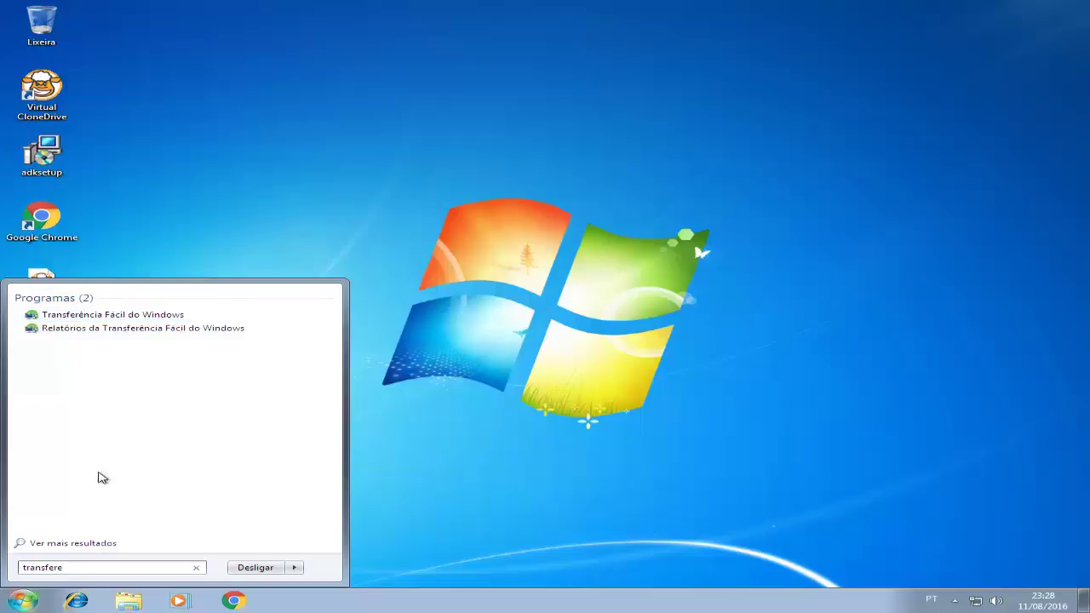
{"action": "left_click", "coordinate": [101, 317]}
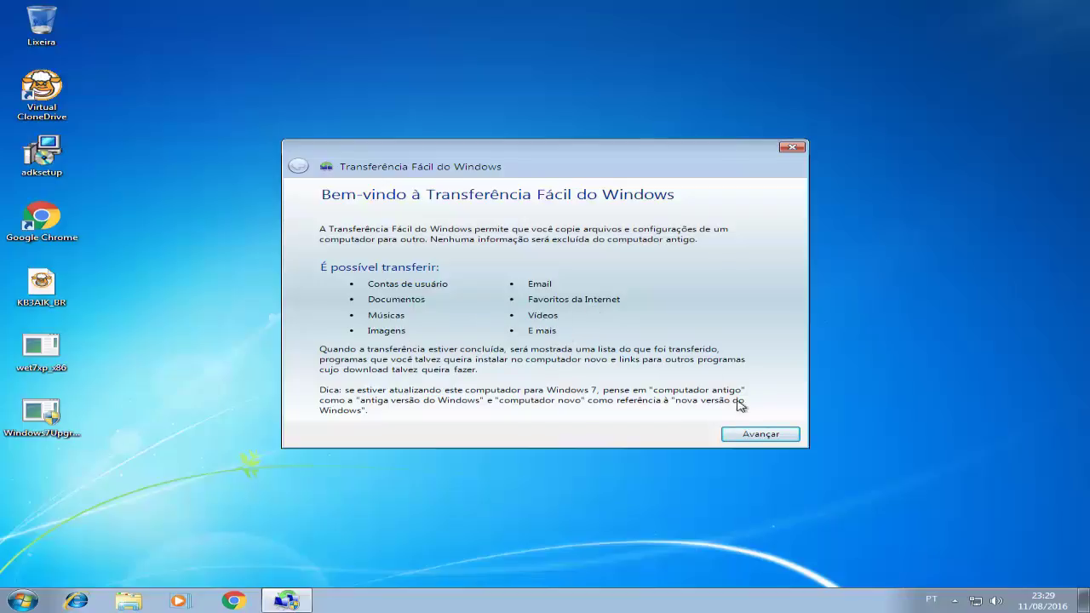
Choose transfer via external hard disk or USB flash drive and mark this as the old computer.
{"action": "left_click", "coordinate": [761, 435]}
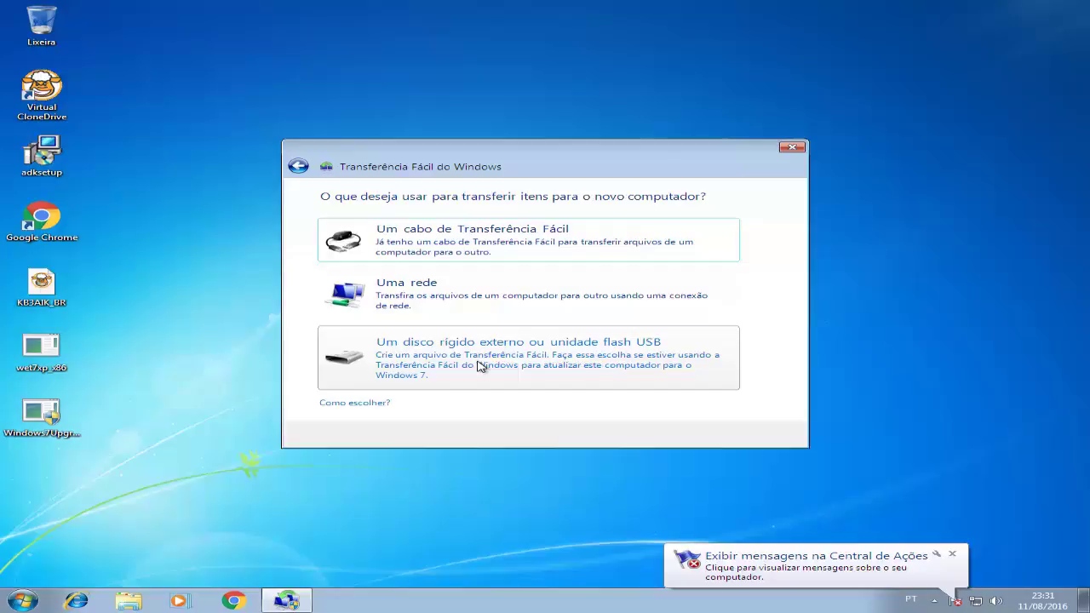
{"action": "left_click", "coordinate": [454, 367]}
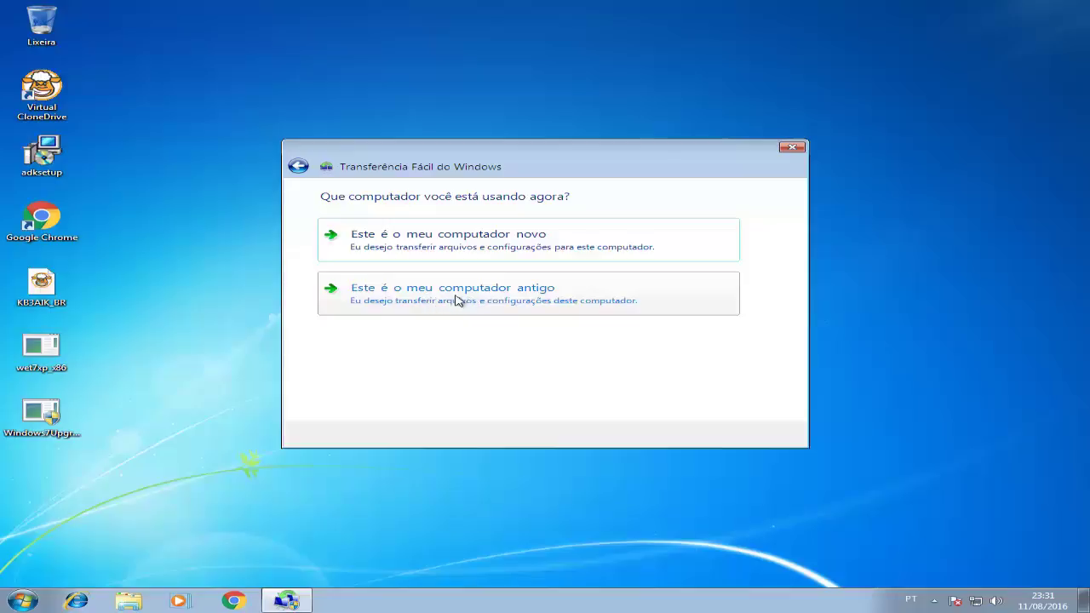
{"action": "left_click", "coordinate": [468, 300]}
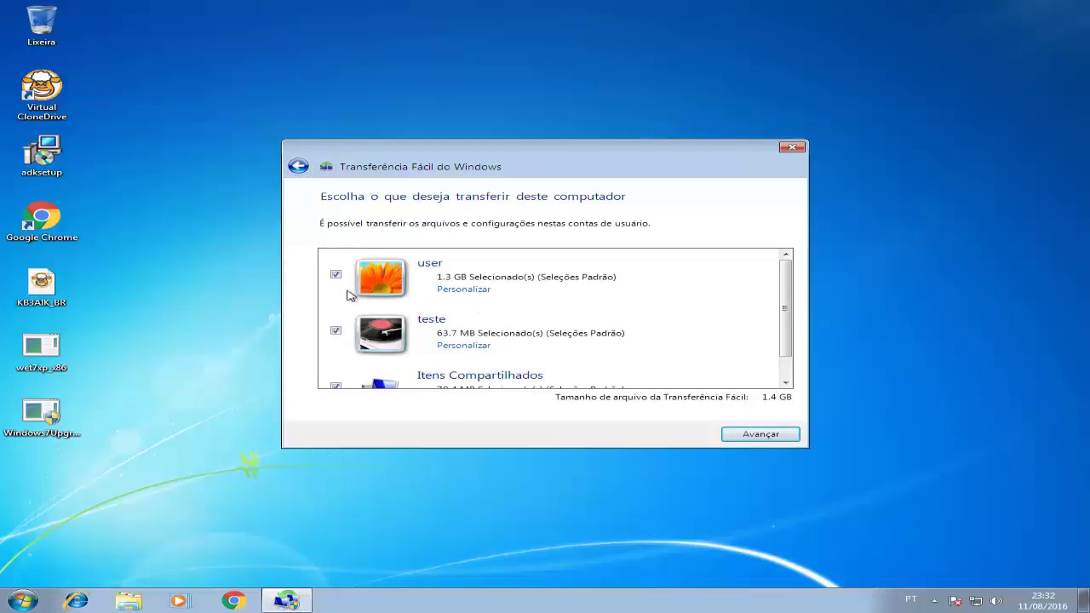
Uncheck the user account and the shared items from the transfer.
{"action": "left_click", "coordinate": [335, 275]}
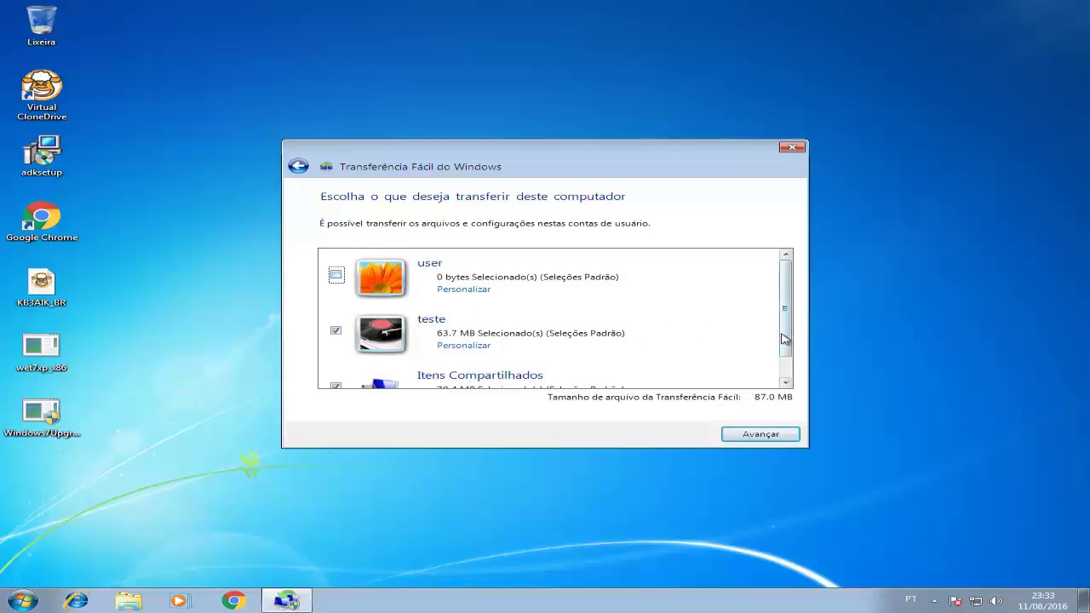
{"action": "scroll", "coordinate": [782, 325], "scroll_direction": "down", "scroll_amount": 1}
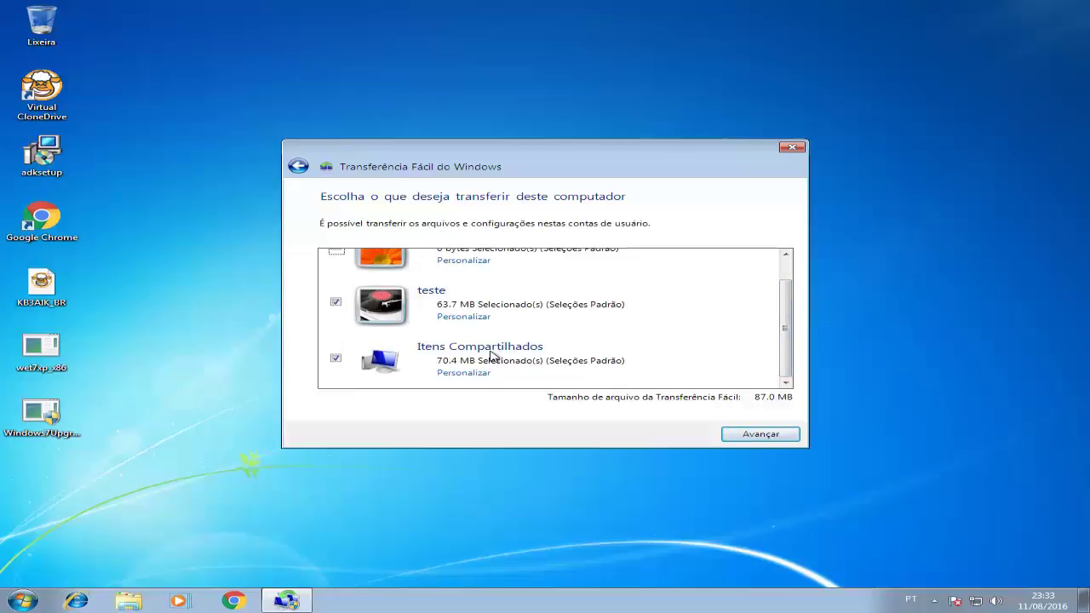
{"action": "left_click", "coordinate": [336, 359]}
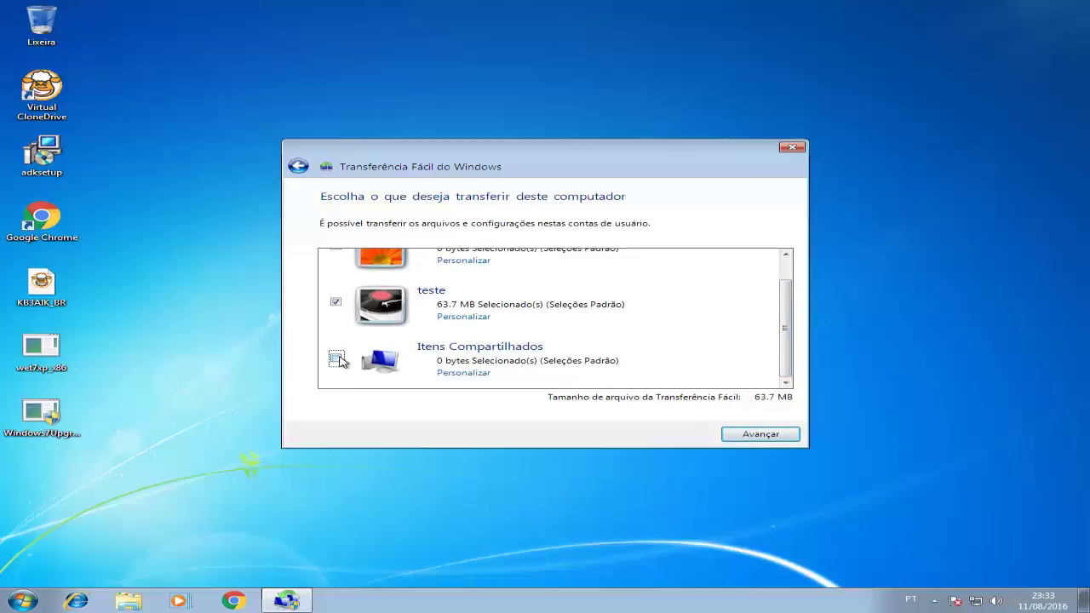
Customize the teste account's folders, excluding Vídeos, and save the selection.
{"action": "left_click", "coordinate": [457, 318]}
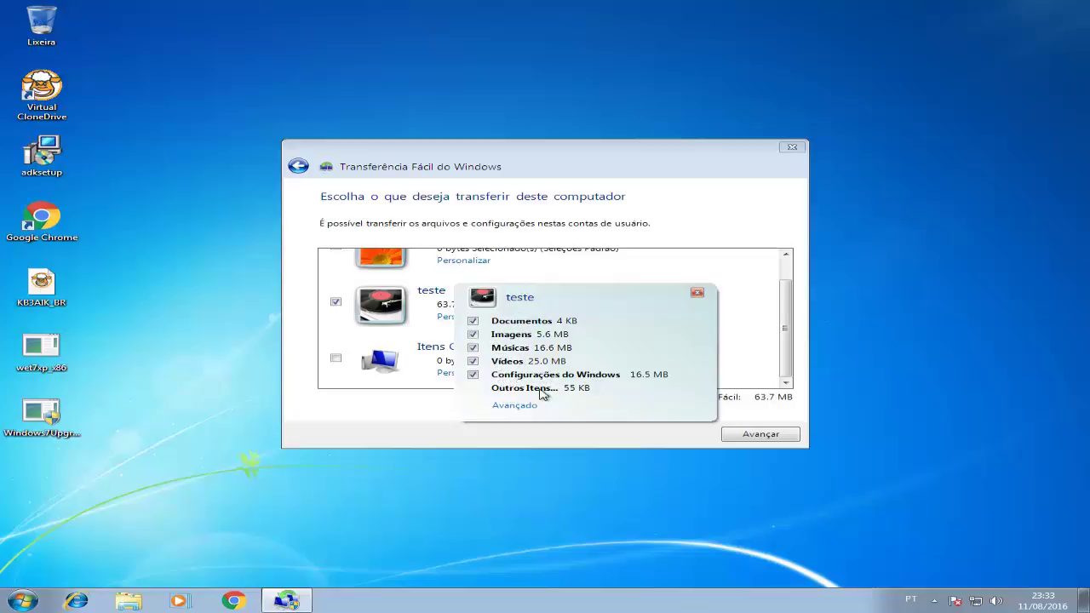
{"action": "left_click", "coordinate": [473, 361]}
{"action": "left_click", "coordinate": [474, 362]}
{"action": "left_click", "coordinate": [474, 361]}
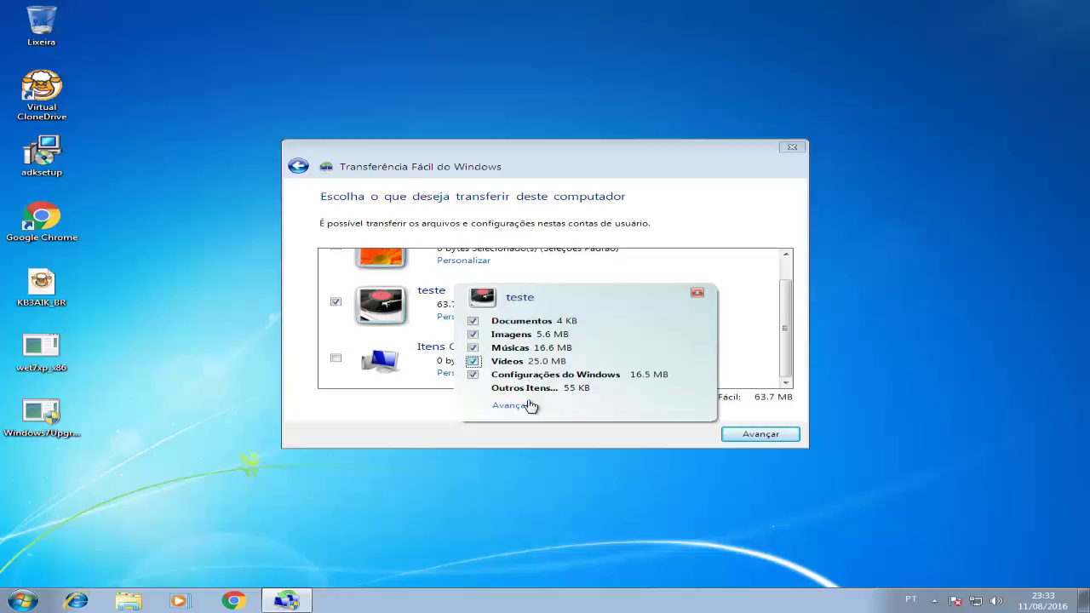
{"action": "left_click", "coordinate": [526, 406]}
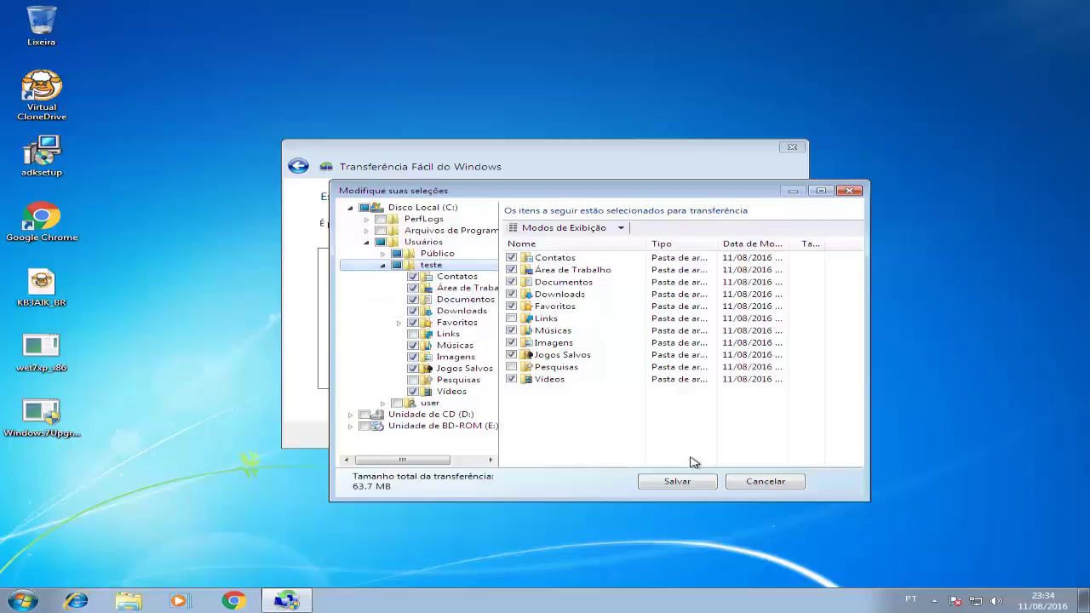
{"action": "left_click", "coordinate": [681, 485]}
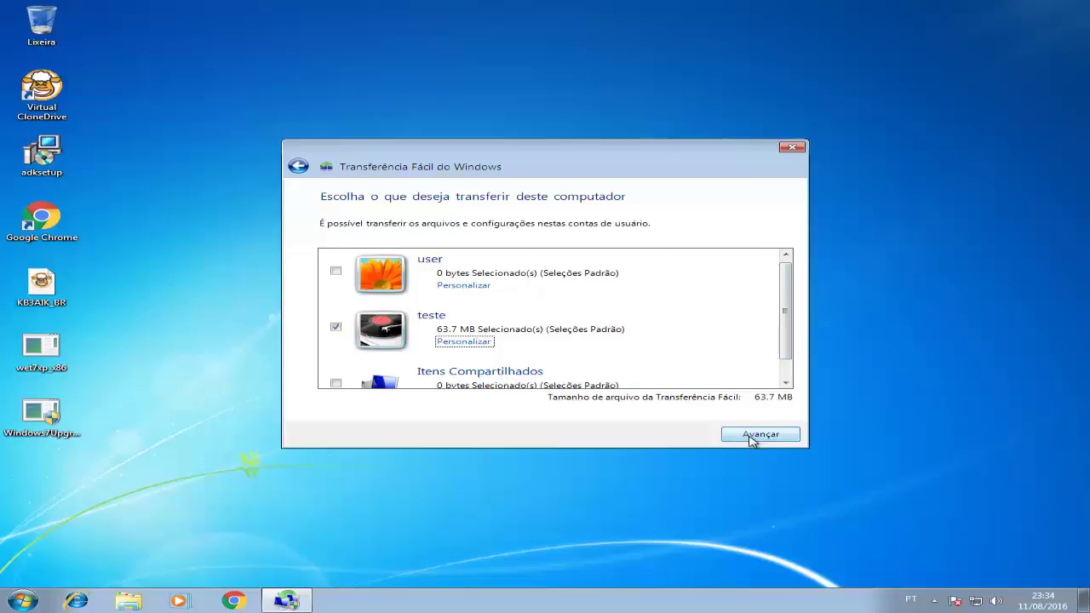
Enter the transfer-file password in Senha and Confirmar Senha, then go on to saving the file.
{"action": "left_click", "coordinate": [753, 439]}
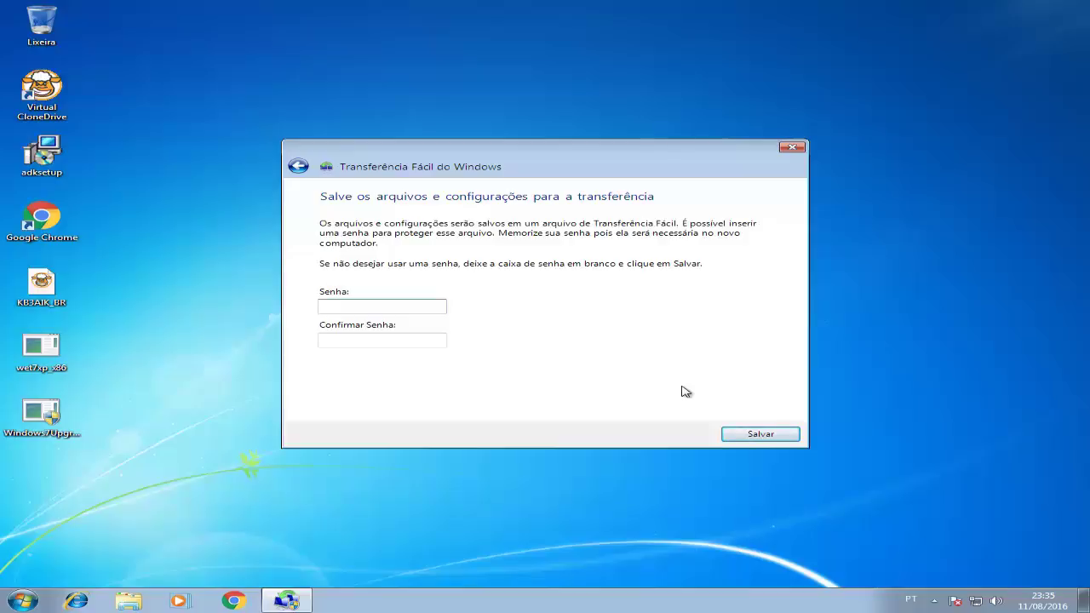
{"action": "type", "text": "••••••"}
{"action": "key", "text": "Tab"}
{"action": "type", "text": "••••••"}
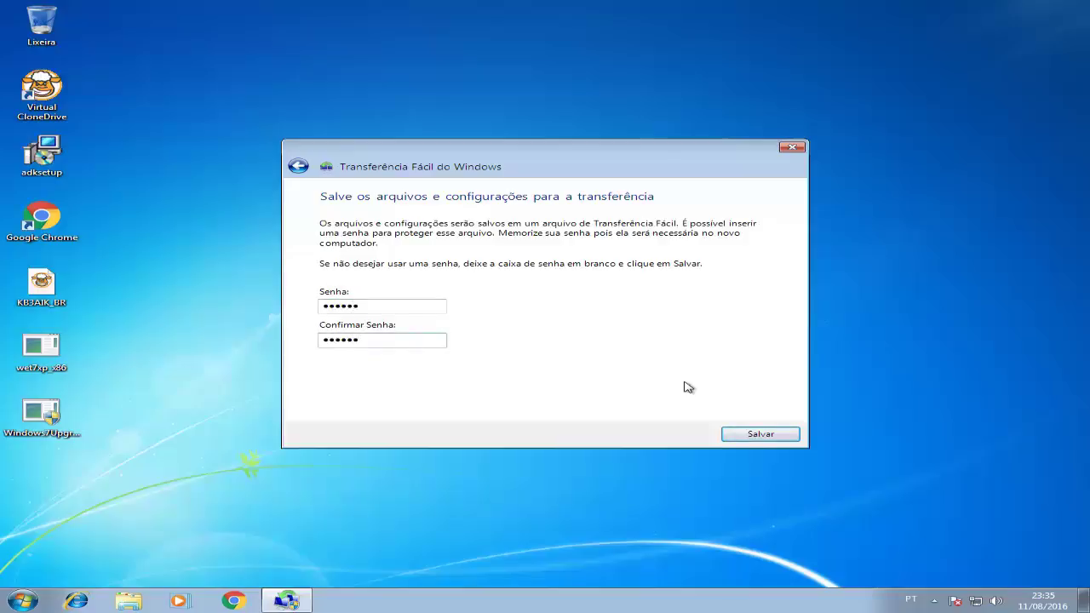
{"action": "left_click", "coordinate": [761, 436]}
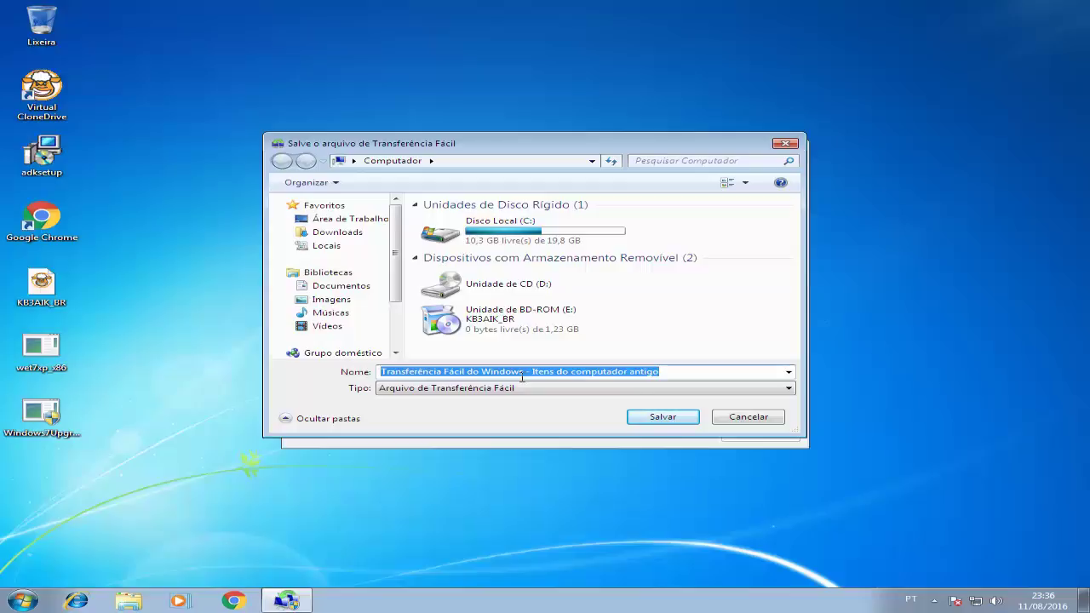
Navigate the save dialog to the arquivos share on \\amd.
{"action": "left_click", "coordinate": [478, 161]}
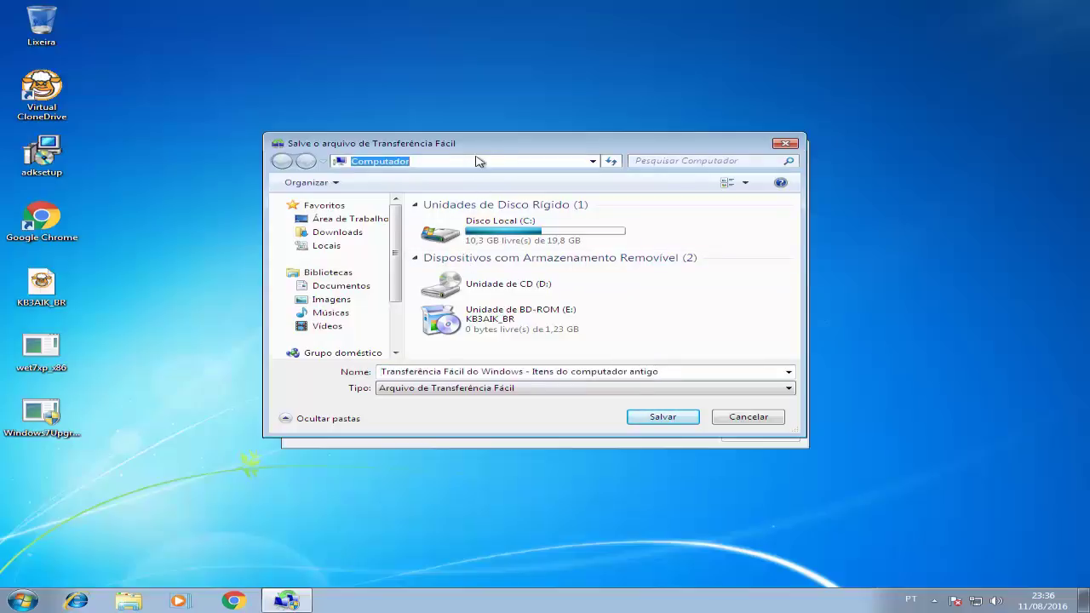
{"action": "type", "text": "\\\\amd"}
{"action": "key", "text": "Return"}
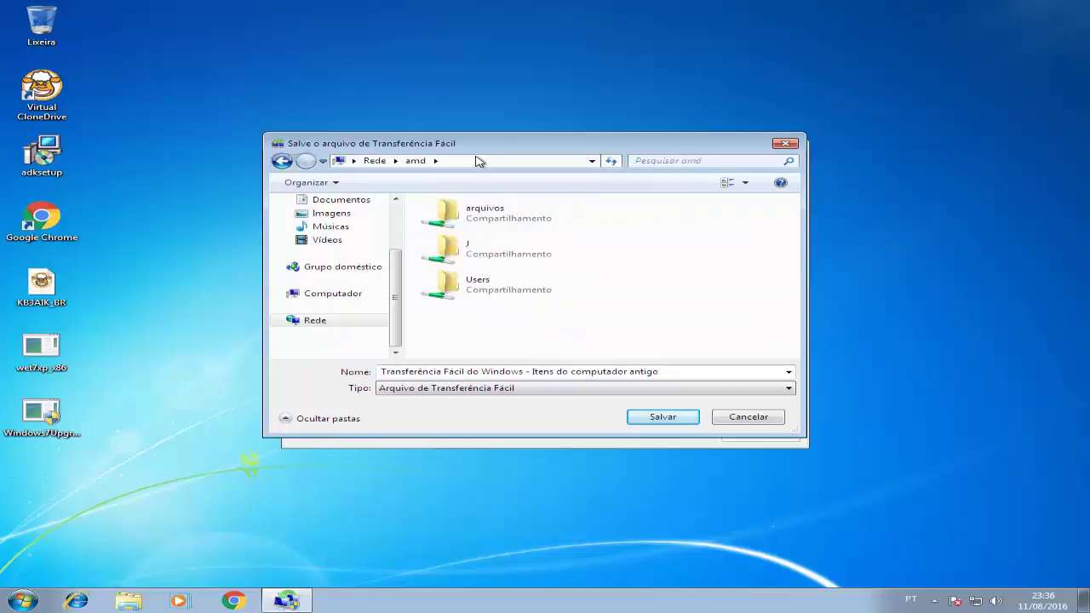
{"action": "double_click", "coordinate": [479, 220]}
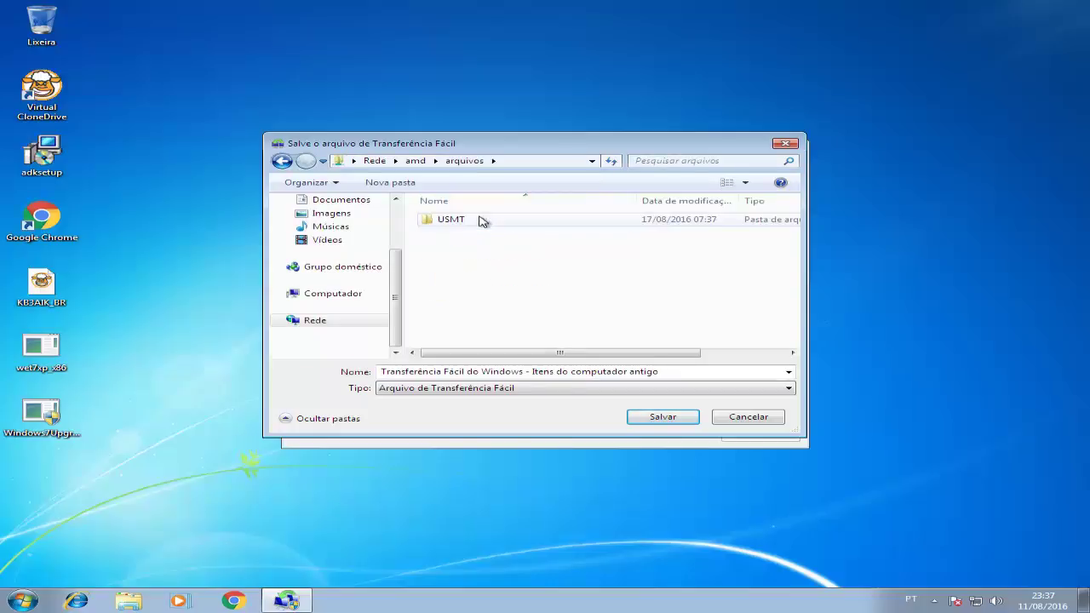
Name the transfer file 'Windows 7 - perfil Teste' and save it there.
{"action": "left_click", "coordinate": [433, 373]}
{"action": "type", "text": "W"}
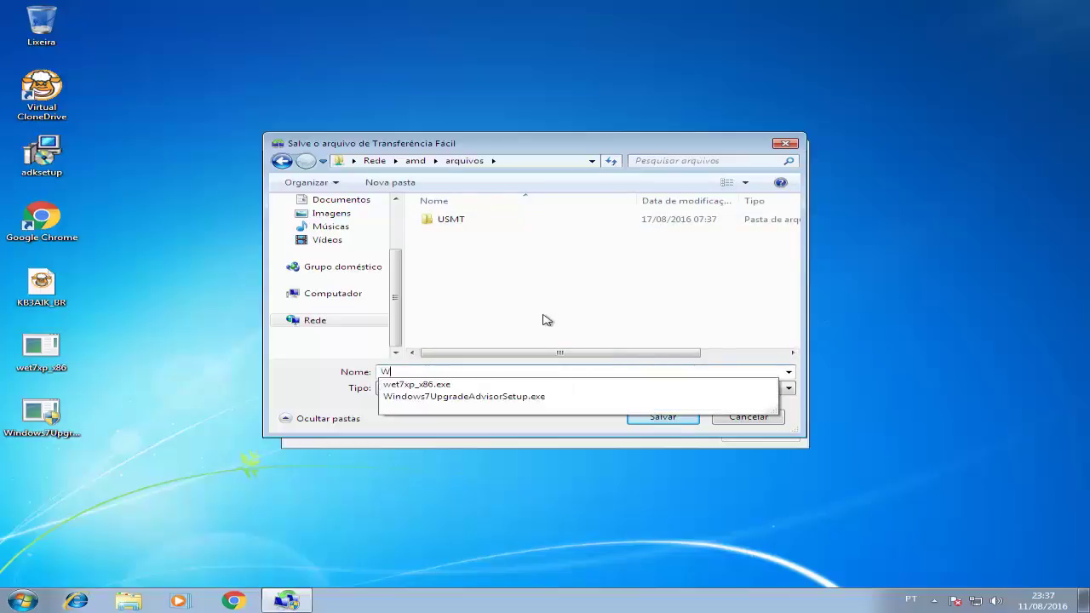
{"action": "type", "text": "indows 78"}
{"action": "key", "text": "BackSpace"}
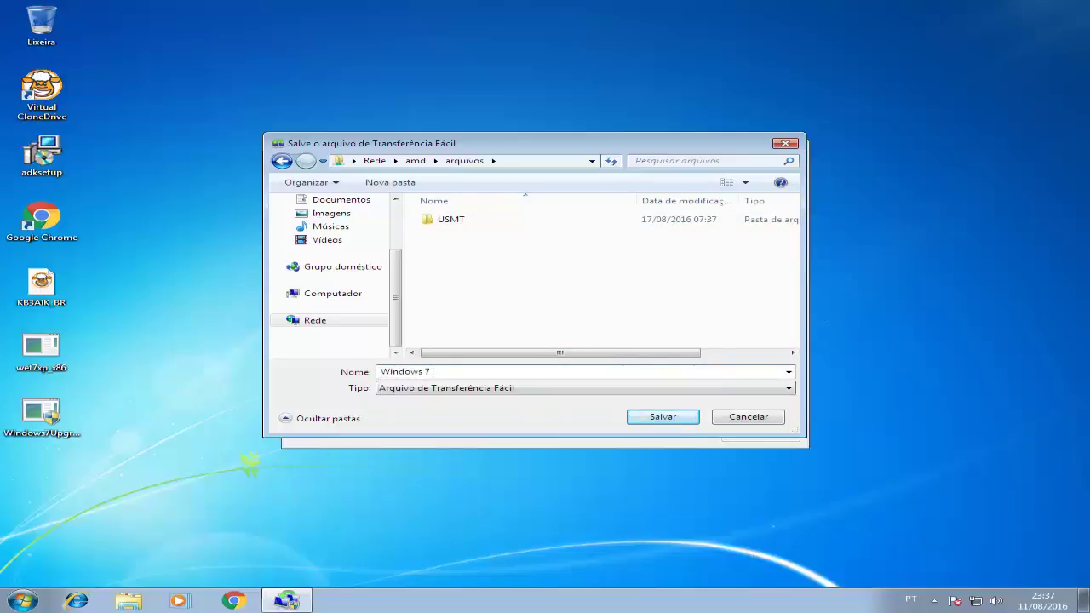
{"action": "type", "text": "-"}
{"action": "key", "text": "Return"}
{"action": "type", "text": "perfil Teste"}
{"action": "left_click", "coordinate": [651, 421]}
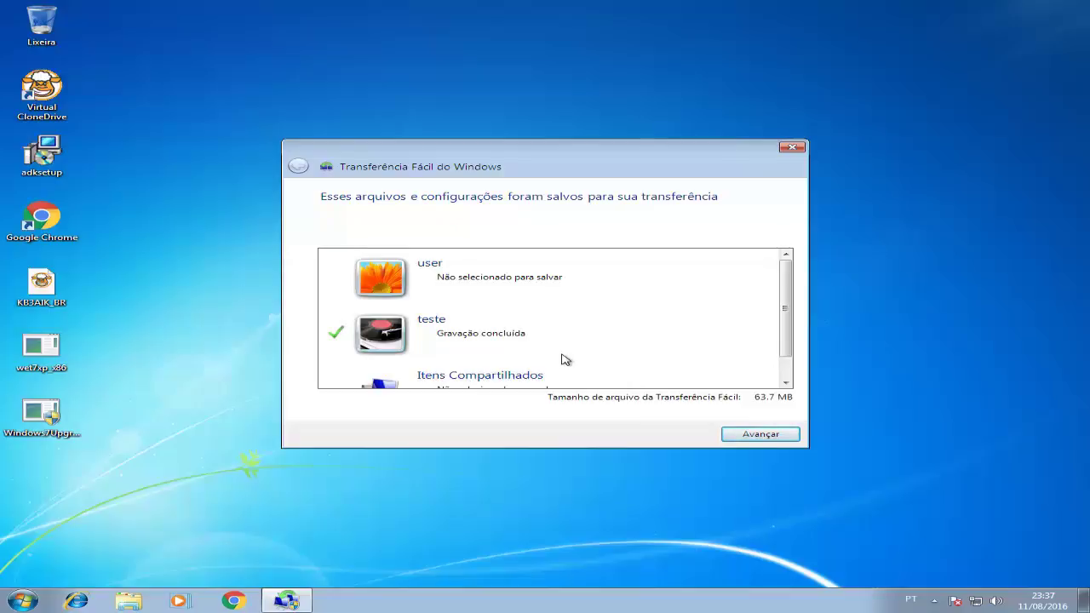
Confirm the saved-items summary and close Windows Easy Transfer.
{"action": "left_click", "coordinate": [746, 436]}
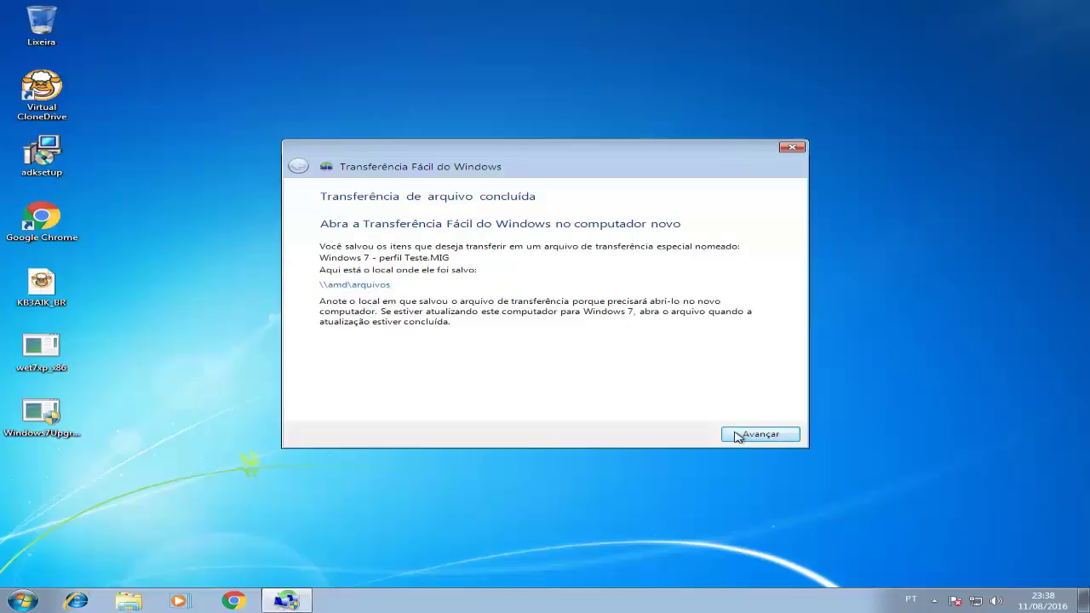
{"action": "left_click", "coordinate": [732, 430]}
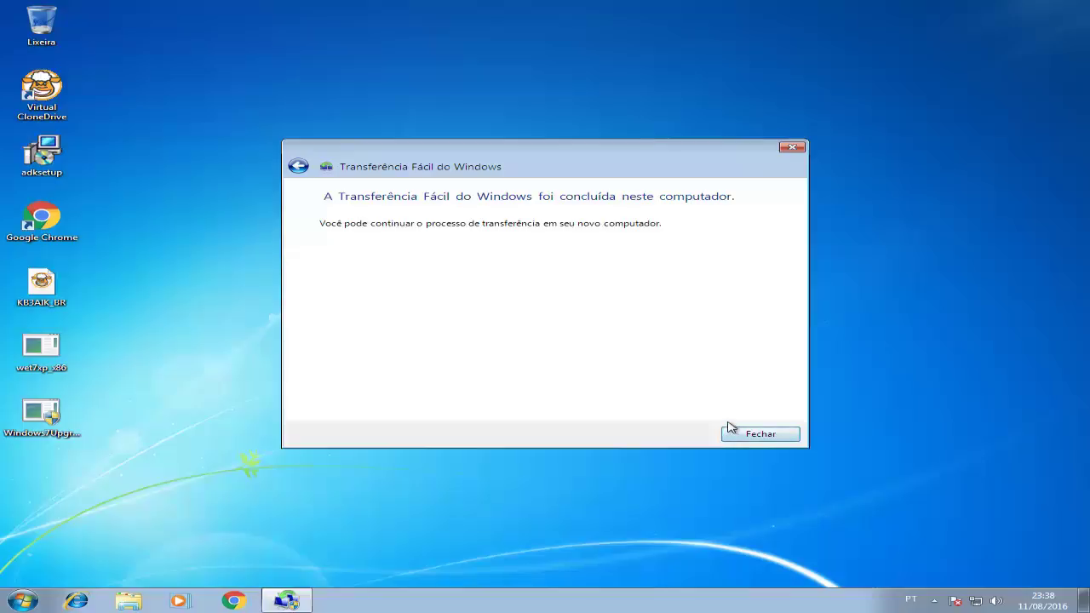
{"action": "left_click", "coordinate": [741, 436]}
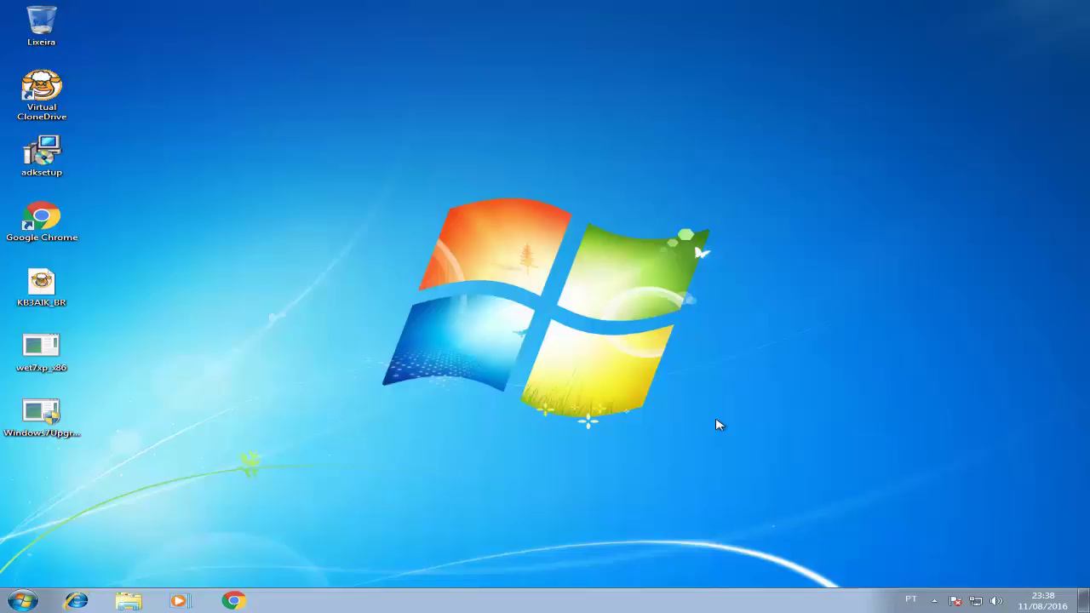
Exit full screen and power off the Windows 7 VM from its context menu.
{"action": "key", "text": "Control_R+f"}
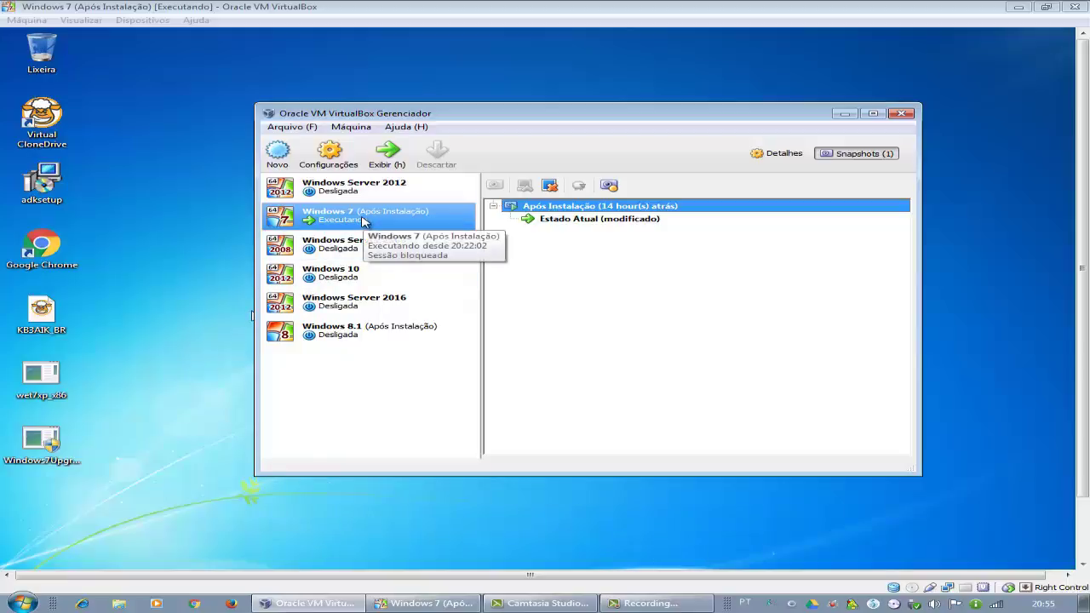
{"action": "right_click", "coordinate": [363, 222]}
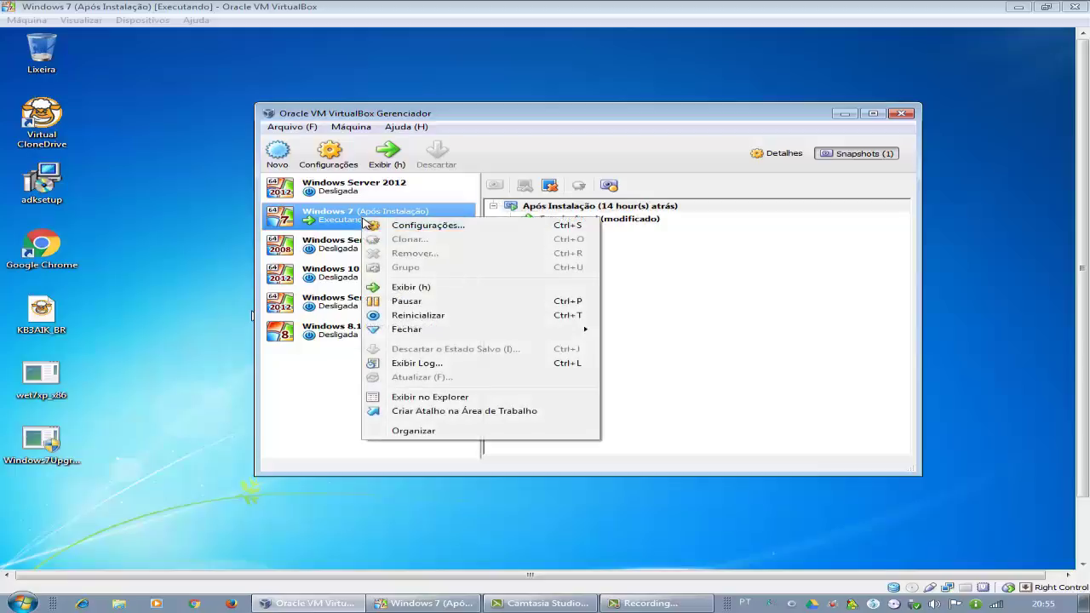
{"action": "mouse_move", "coordinate": [415, 338]}
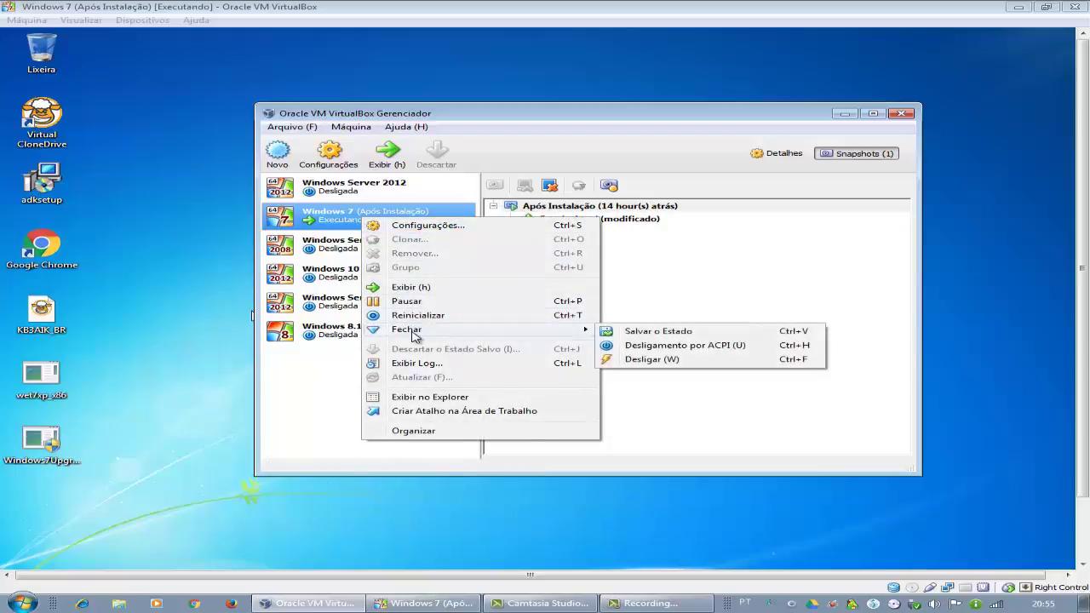
{"action": "left_click", "coordinate": [673, 360]}
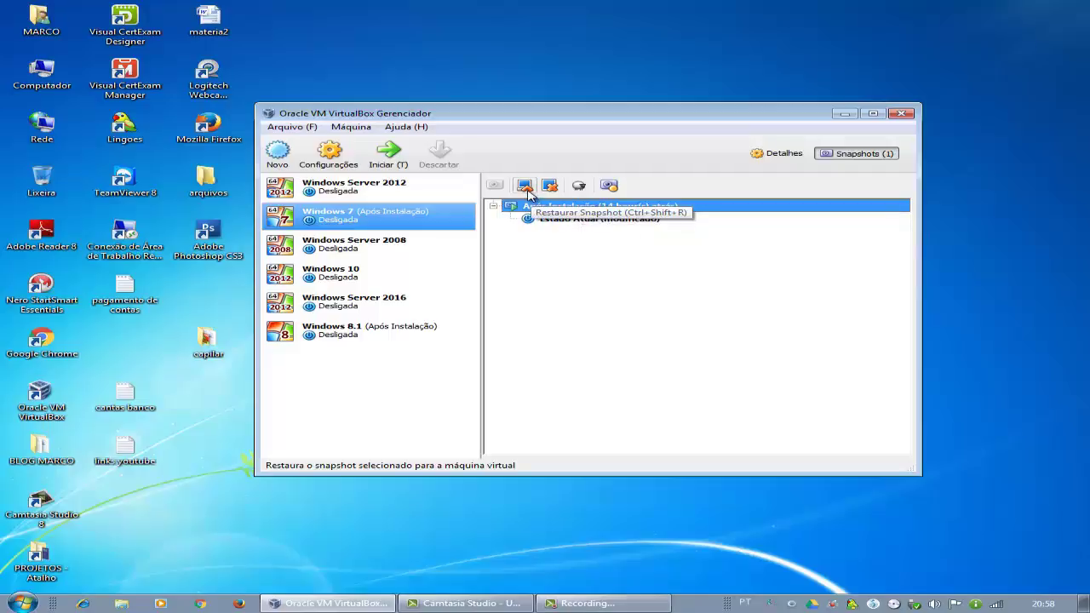
Restore the Após Instalação snapshot without saving current state, then start the VM.
{"action": "left_click", "coordinate": [526, 187]}
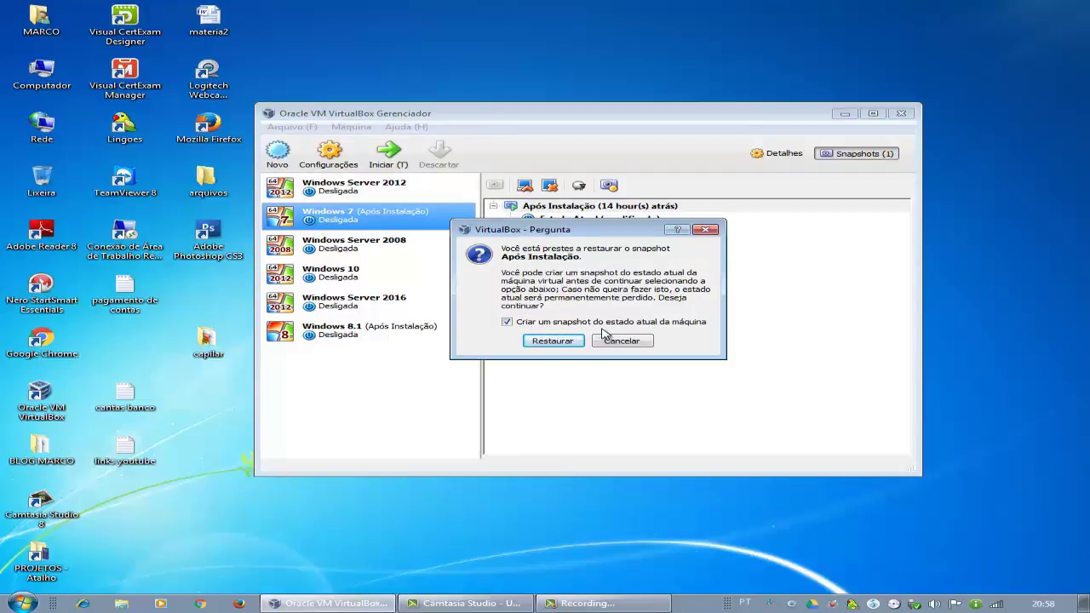
{"action": "left_click", "coordinate": [508, 323]}
{"action": "left_click", "coordinate": [556, 344]}
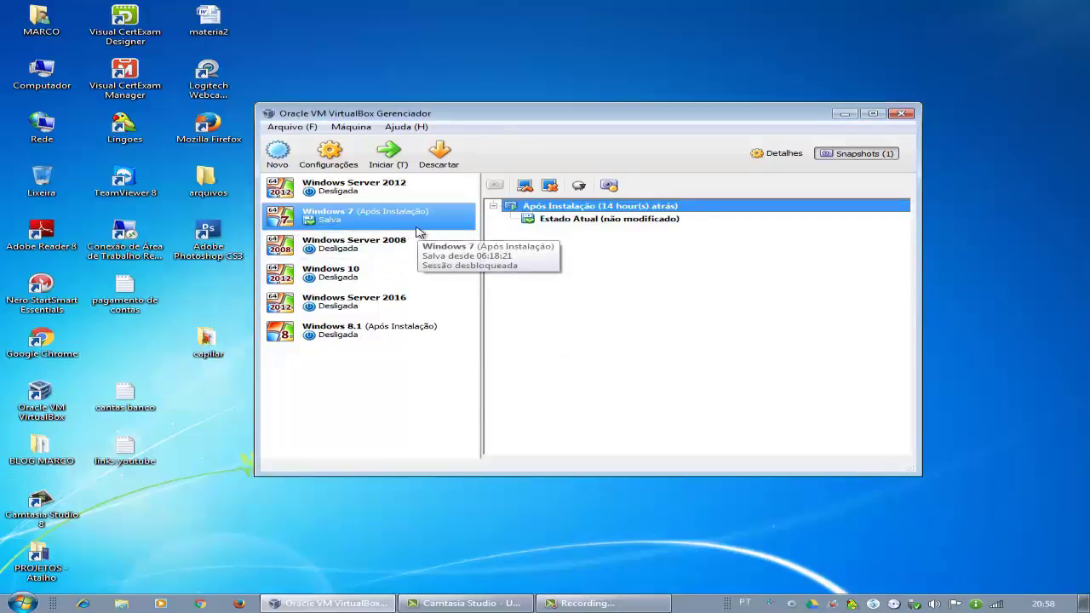
{"action": "left_click", "coordinate": [393, 169]}
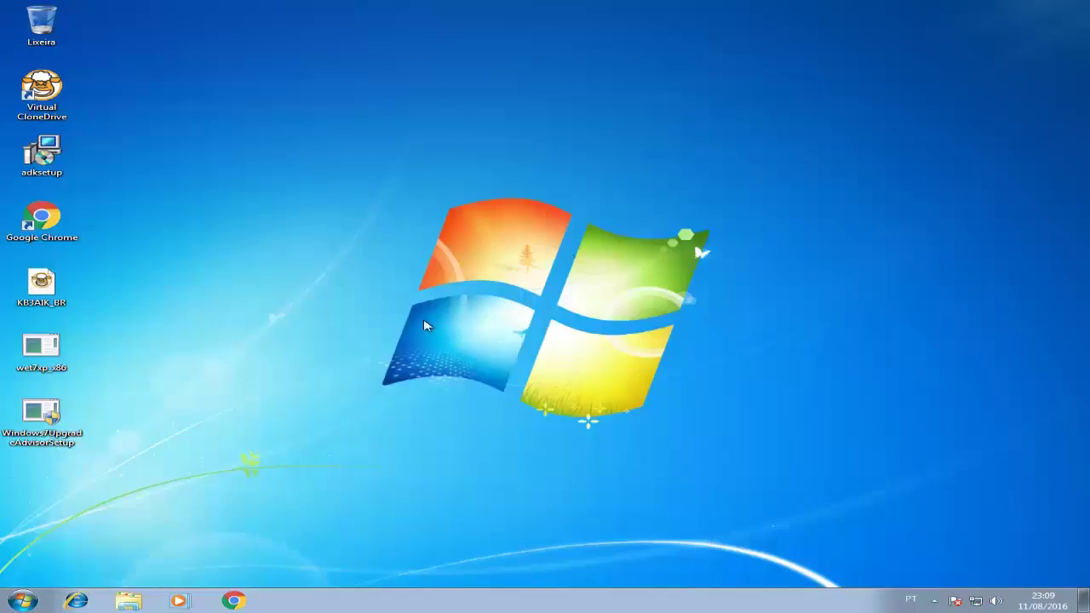
{"action": "left_click", "coordinate": [23, 602]}
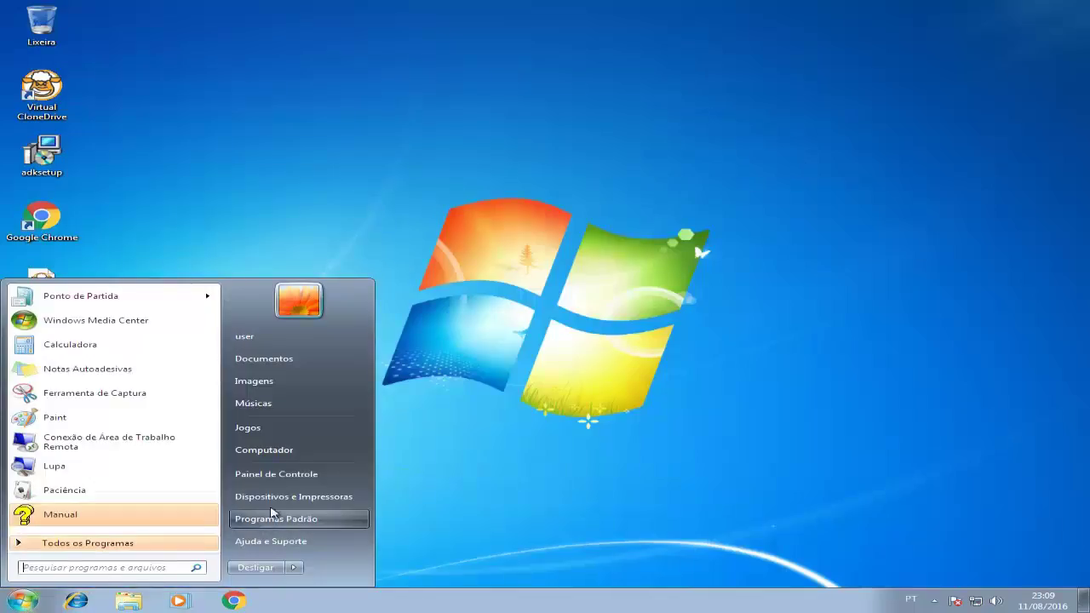
{"action": "left_click", "coordinate": [282, 479]}
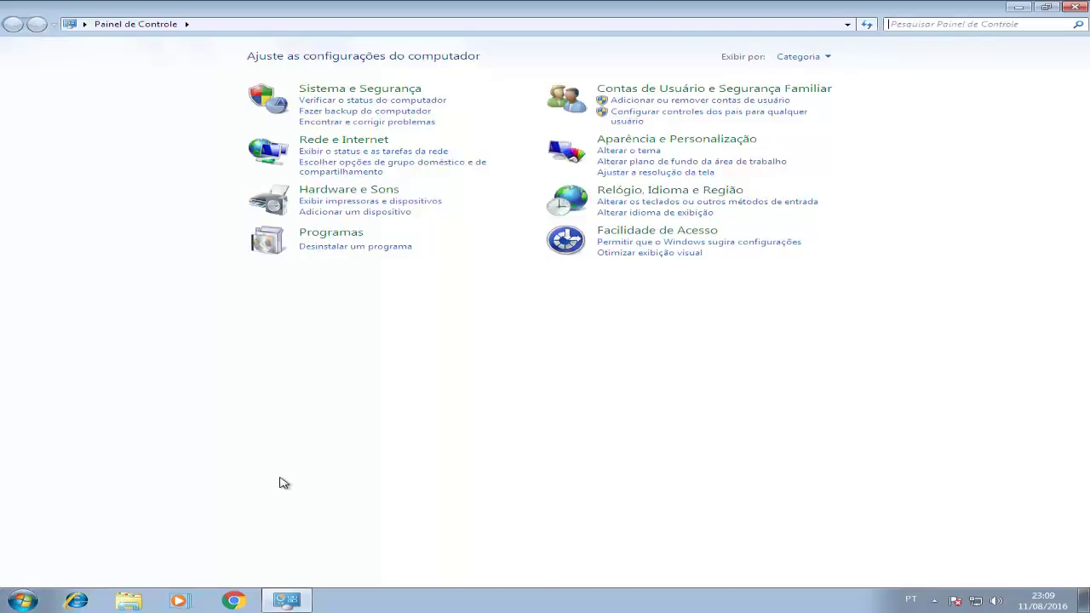
{"action": "left_click", "coordinate": [654, 90]}
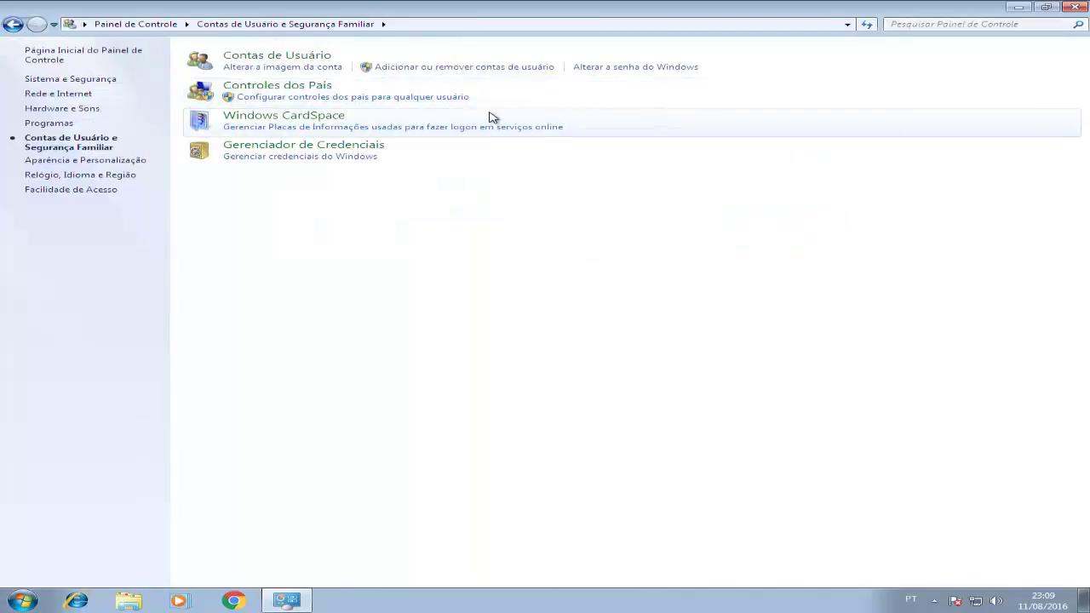
{"action": "left_click", "coordinate": [311, 60]}
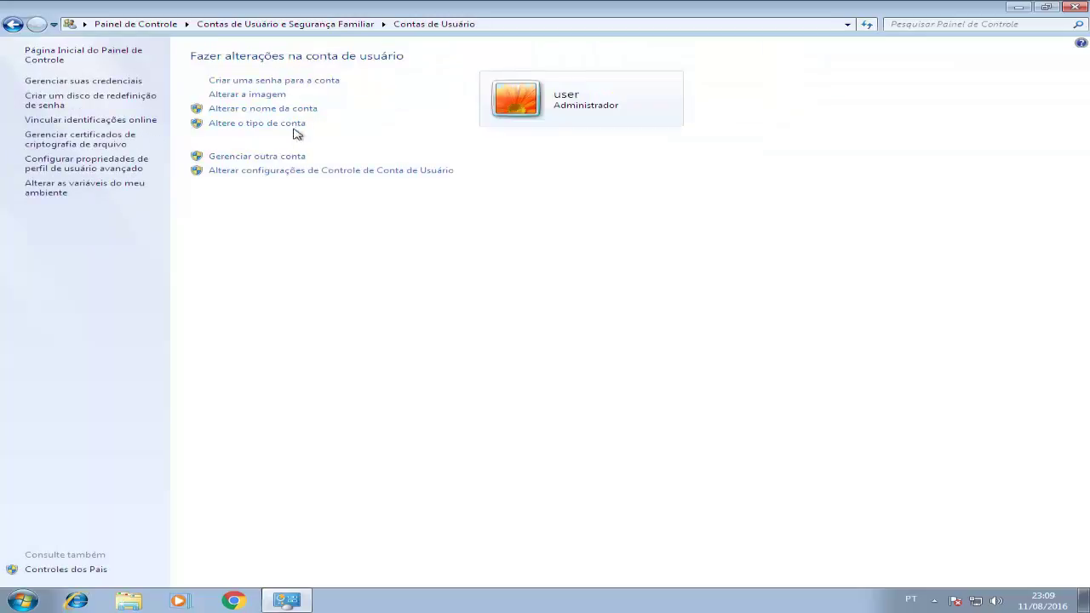
{"action": "left_click", "coordinate": [286, 156]}
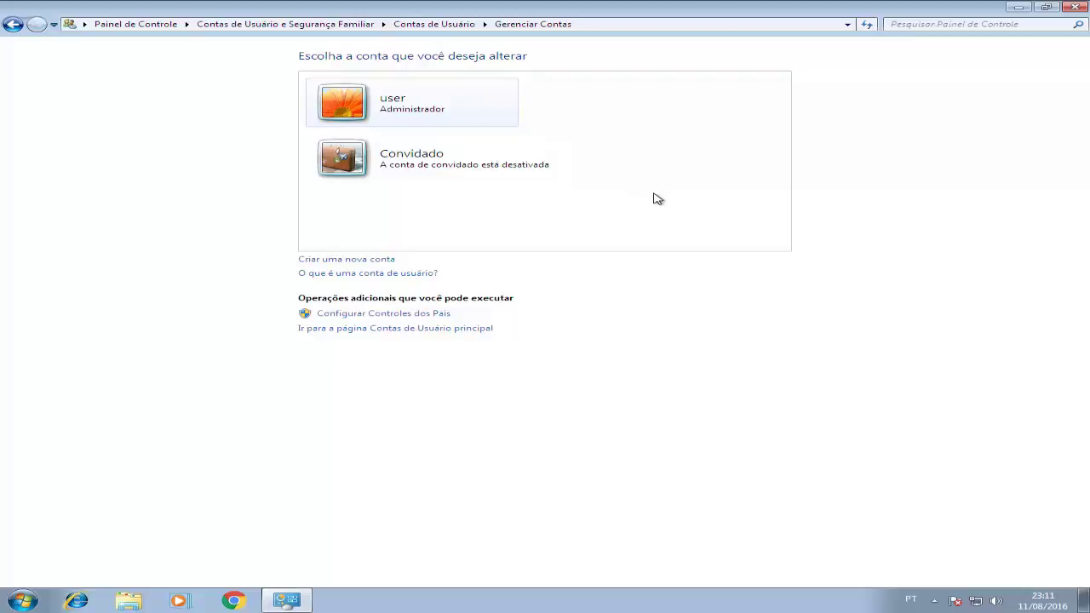
{"action": "left_click", "coordinate": [1074, 8]}
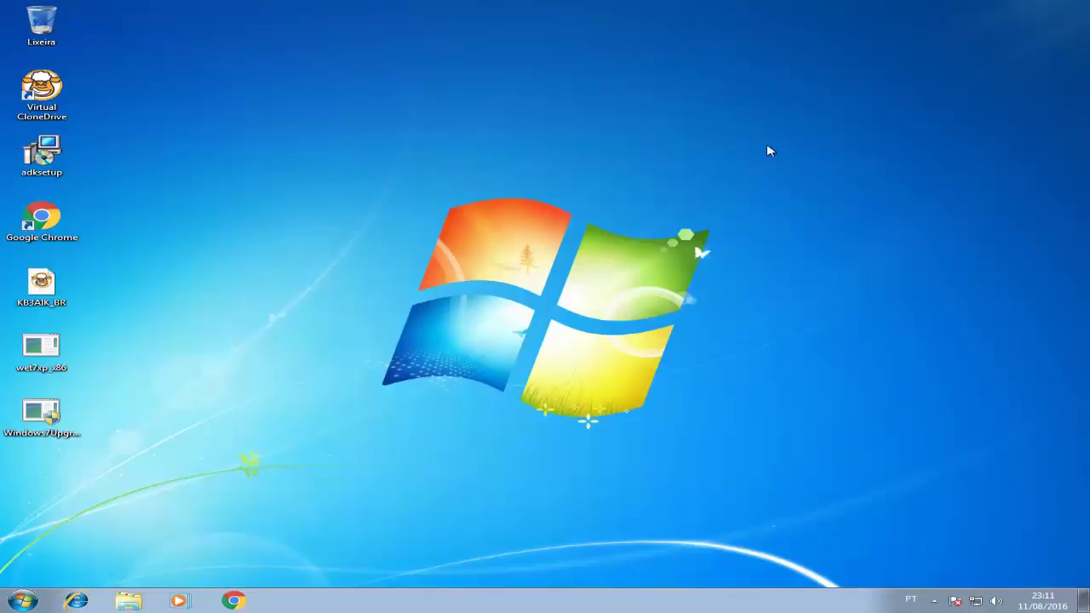
Search the Start menu for 'transf' and launch Windows Easy Transfer.
{"action": "left_click", "coordinate": [12, 603]}
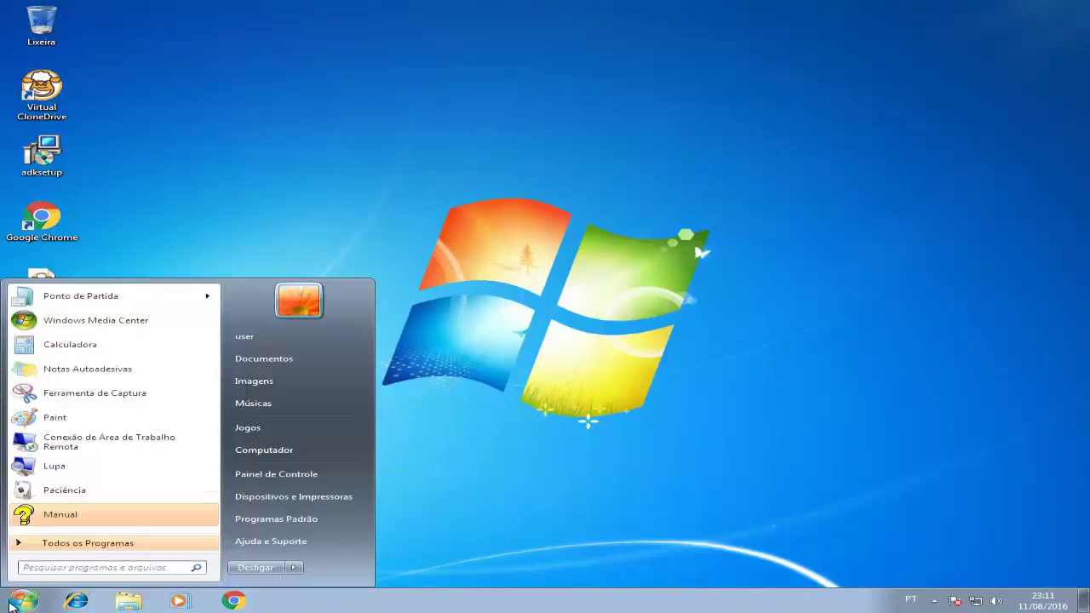
{"action": "type", "text": "trasn"}
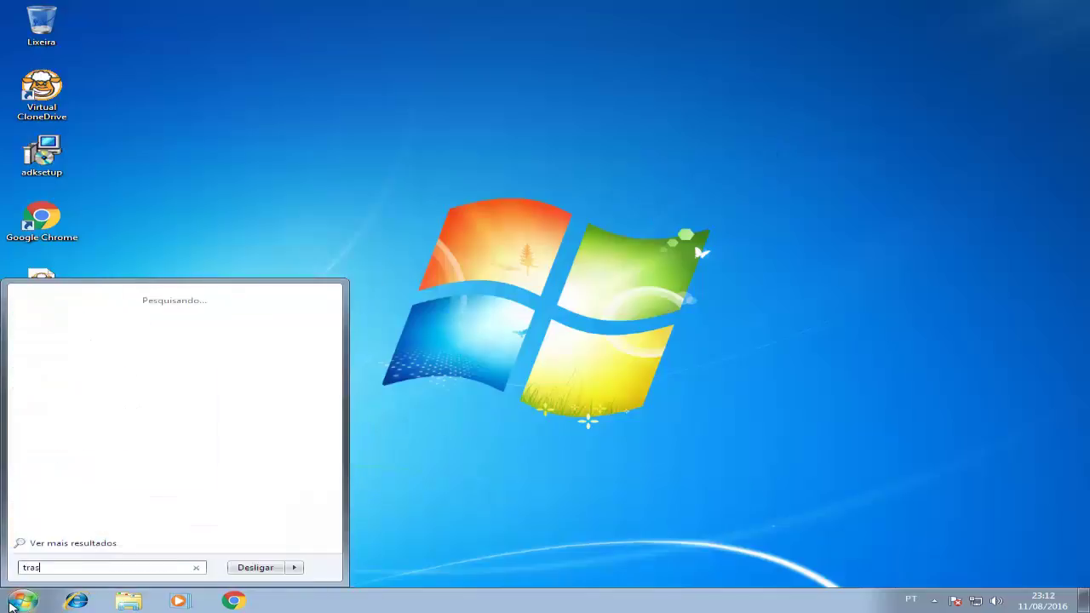
{"action": "key", "text": "BackSpace"}
{"action": "key", "text": "BackSpace"}
{"action": "type", "text": "nsfre"}
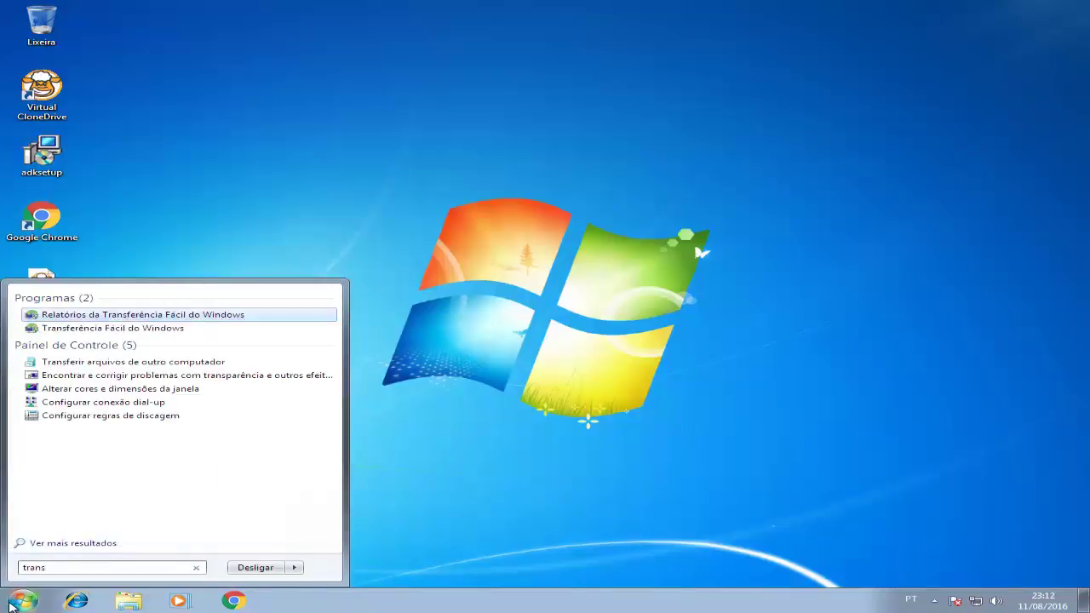
{"action": "key", "text": "BackSpace"}
{"action": "key", "text": "BackSpace"}
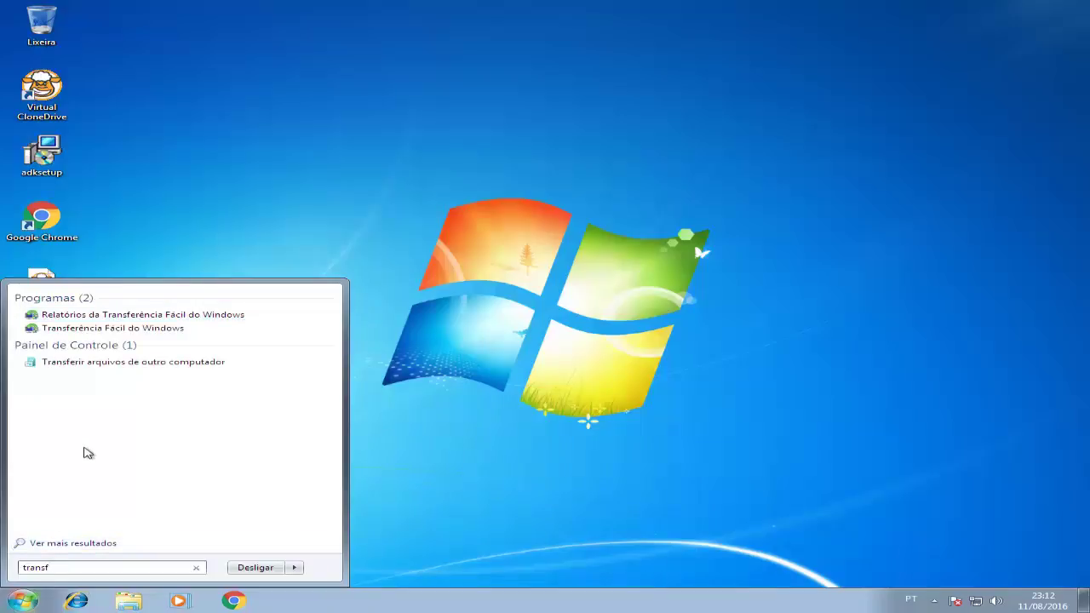
{"action": "left_click", "coordinate": [143, 334]}
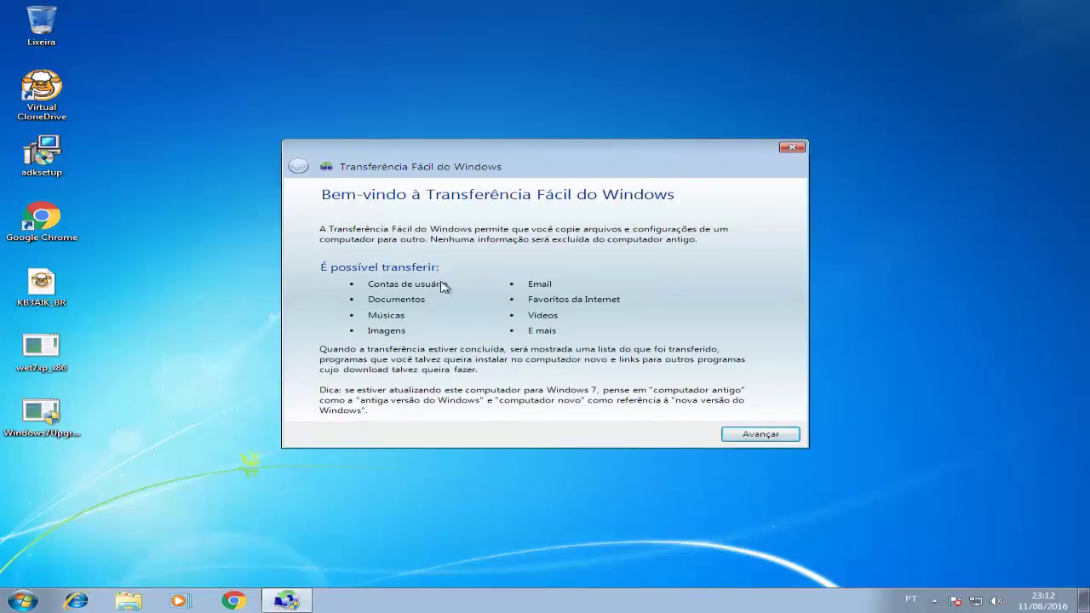
Choose external disk/USB, mark this as the new computer, and confirm files are already saved.
{"action": "left_click", "coordinate": [739, 437]}
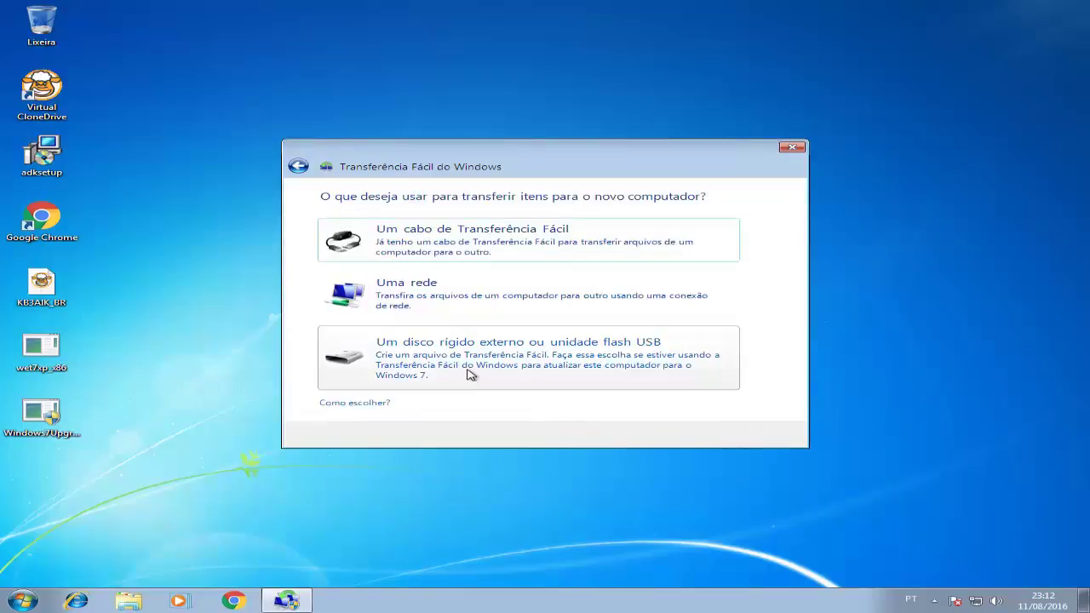
{"action": "left_click", "coordinate": [552, 365]}
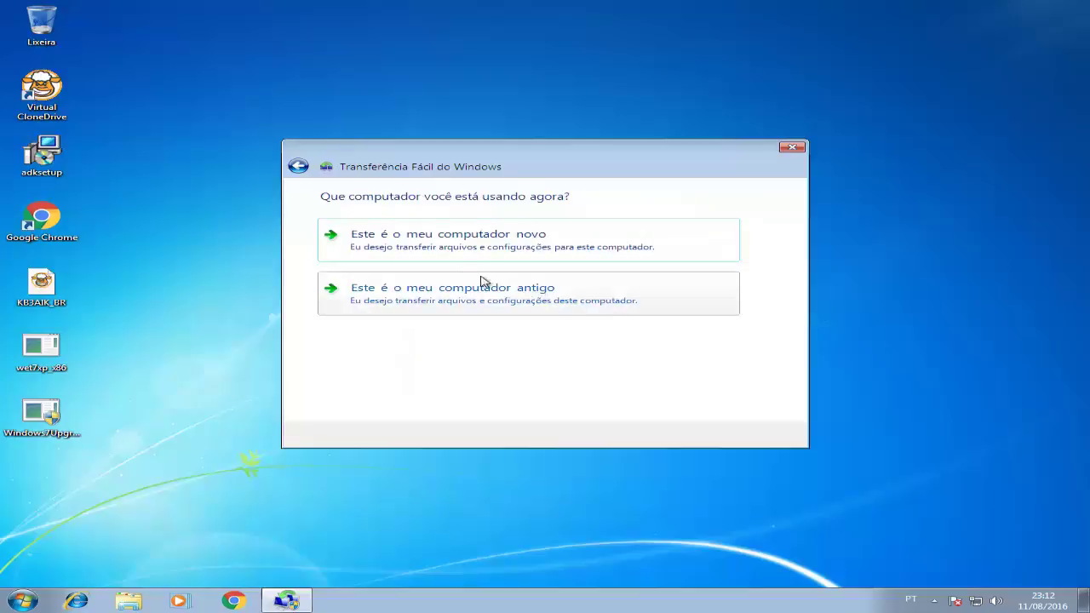
{"action": "left_click", "coordinate": [442, 252]}
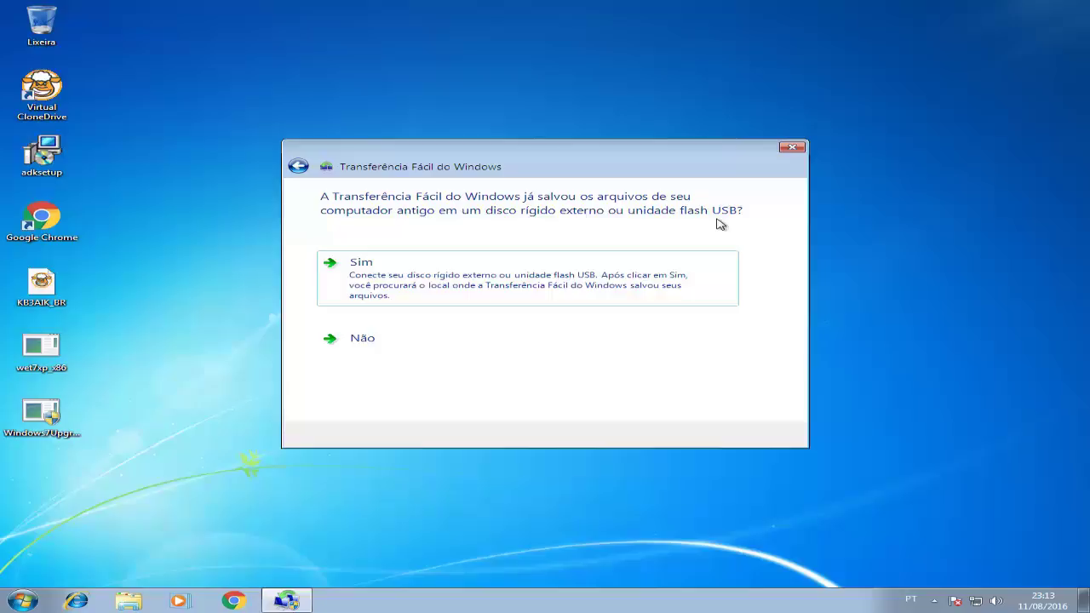
{"action": "left_click", "coordinate": [545, 278]}
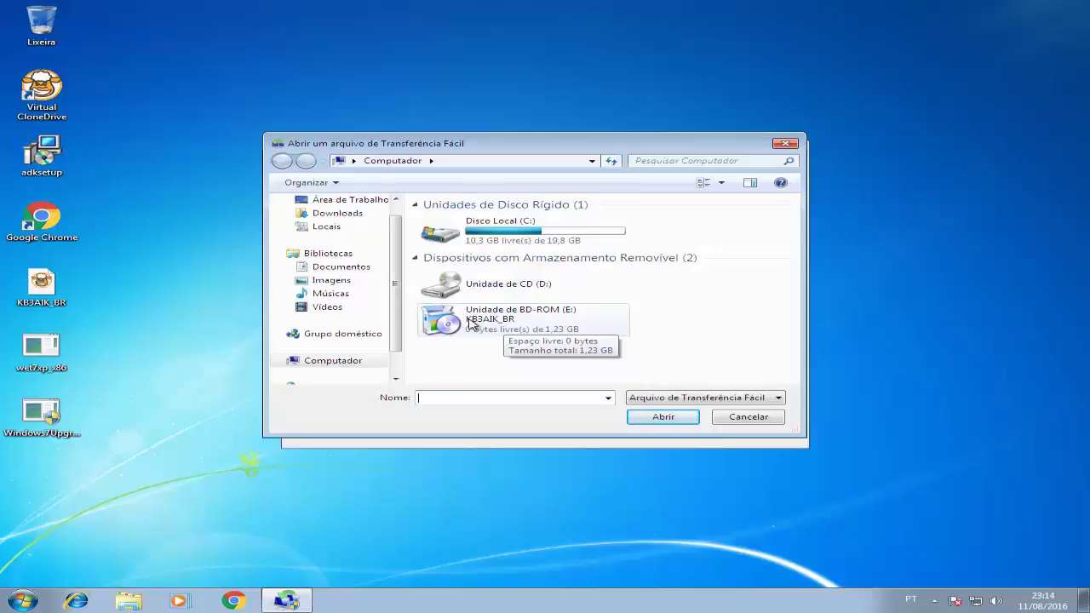
{"action": "left_click", "coordinate": [475, 163]}
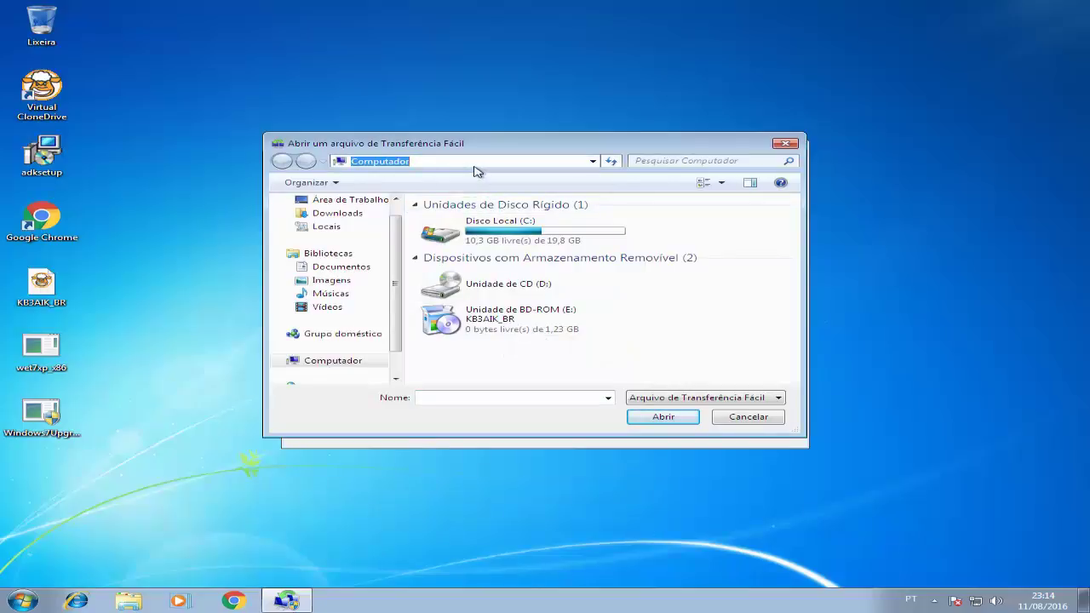
Go to \\amd with the network credentials and open 'Windows 7 - perfil Teste' from arquivos.
{"action": "type", "text": "\\\\am"}
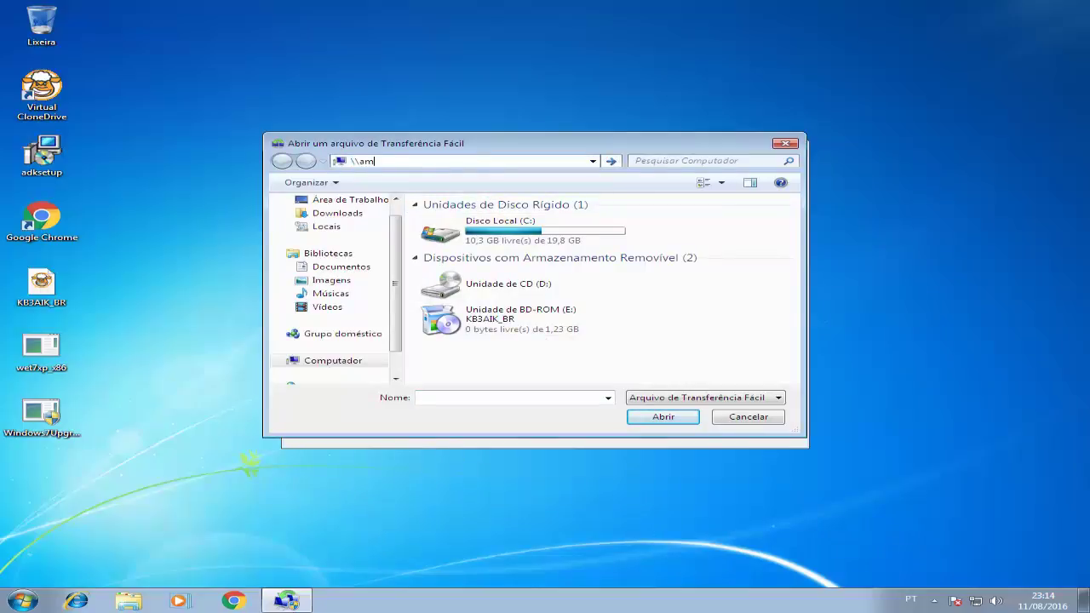
{"action": "type", "text": "d"}
{"action": "key", "text": "Return"}
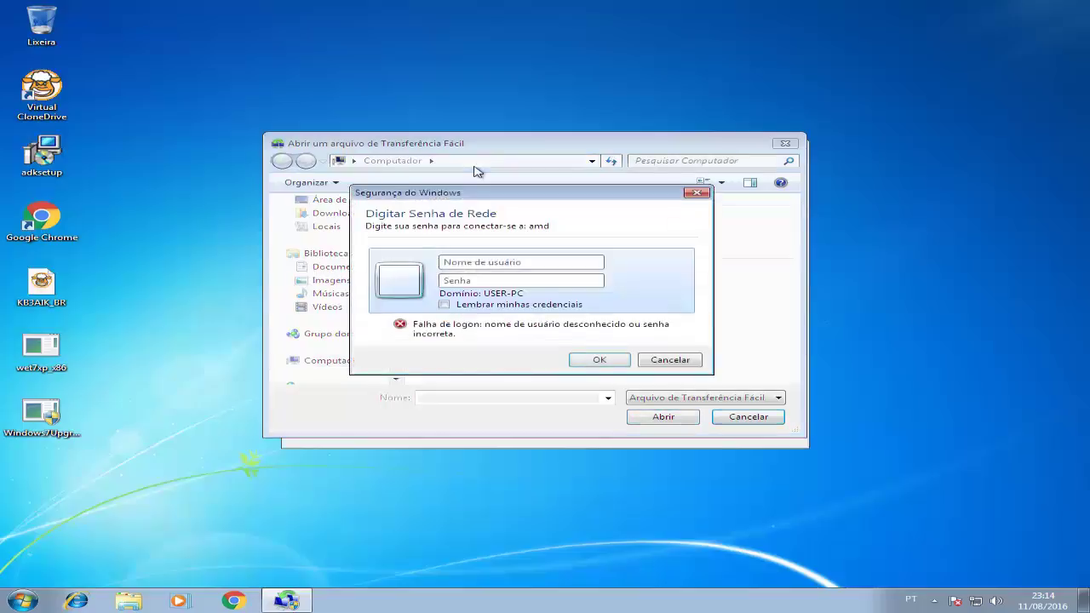
{"action": "type", "text": "use1"}
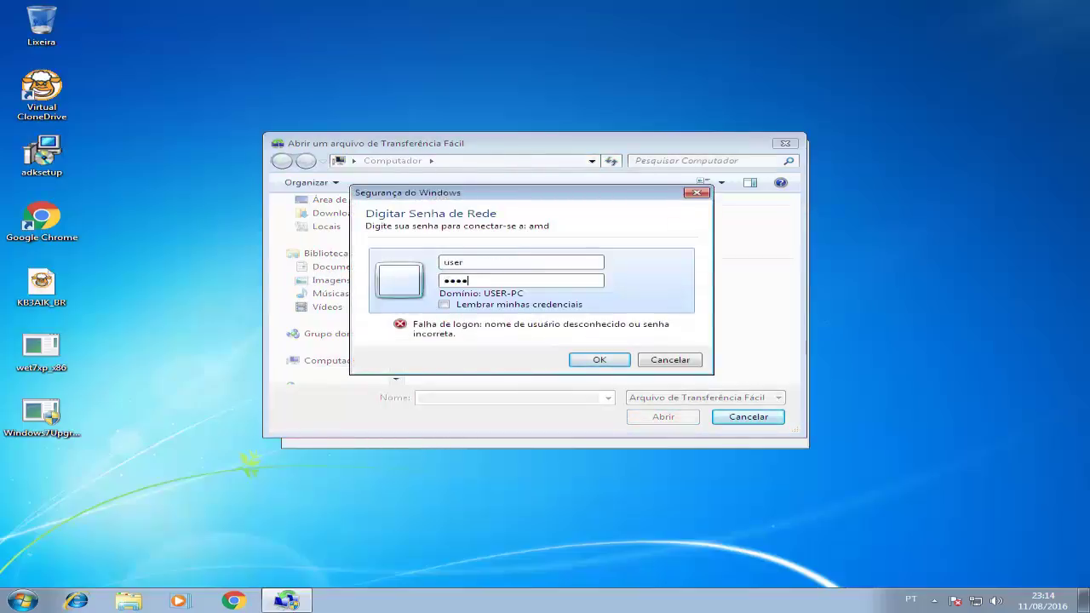
{"action": "key", "text": "Return"}
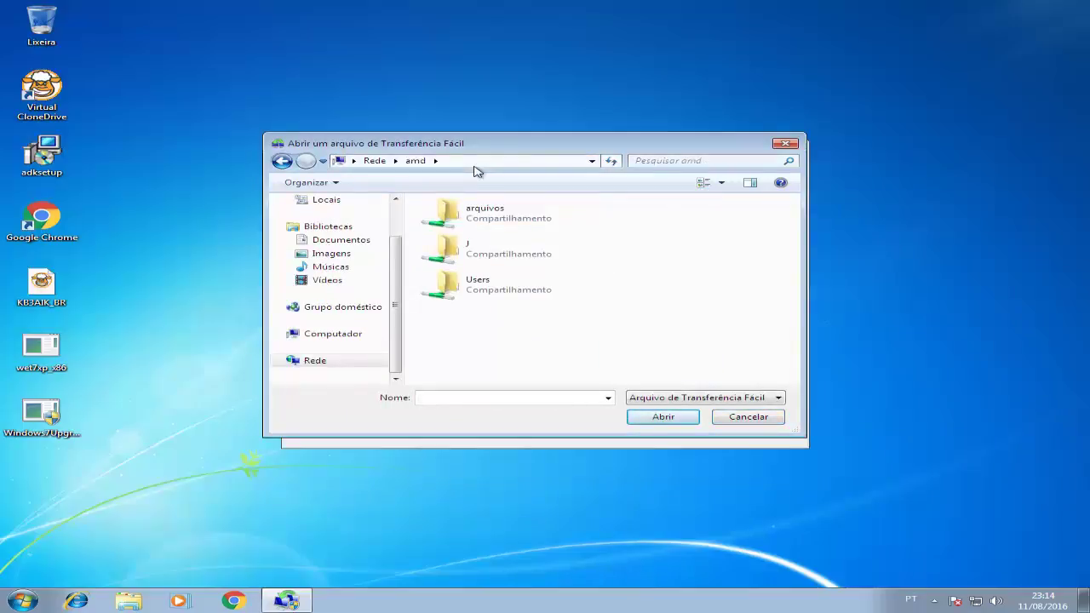
{"action": "double_click", "coordinate": [486, 211]}
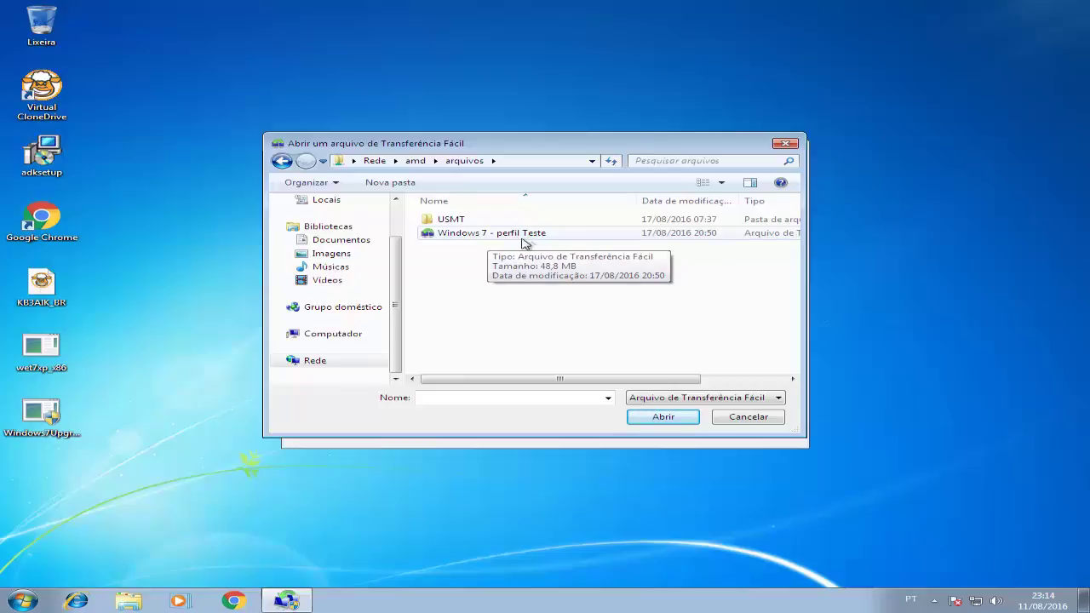
{"action": "left_click", "coordinate": [520, 238]}
{"action": "left_click", "coordinate": [663, 417]}
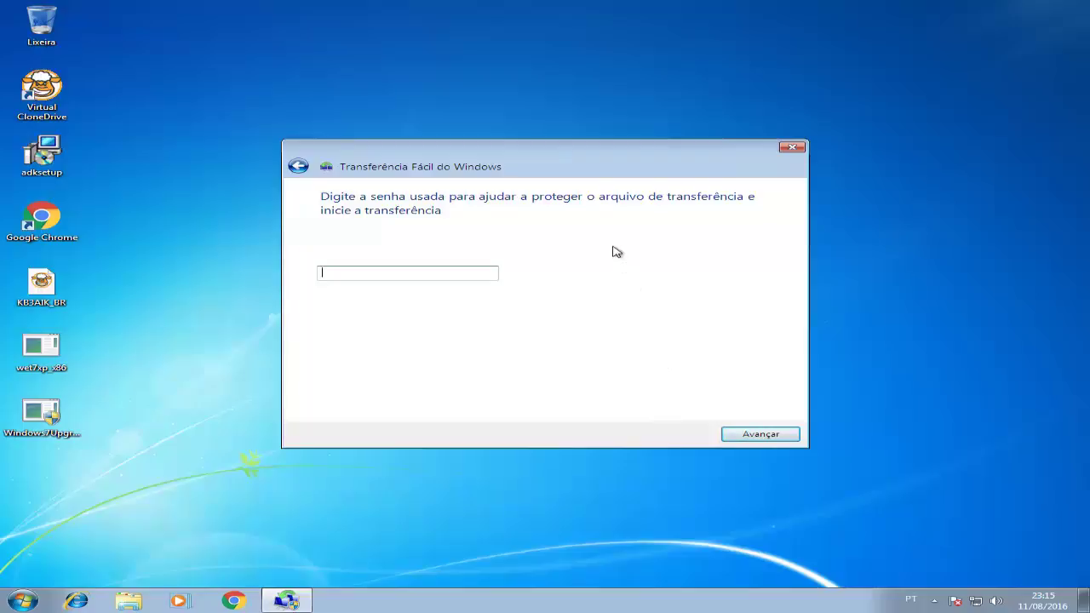
Enter the file password, then inspect the teste account's items via Personalizar.
{"action": "type", "text": "a"}
{"action": "left_click", "coordinate": [762, 436]}
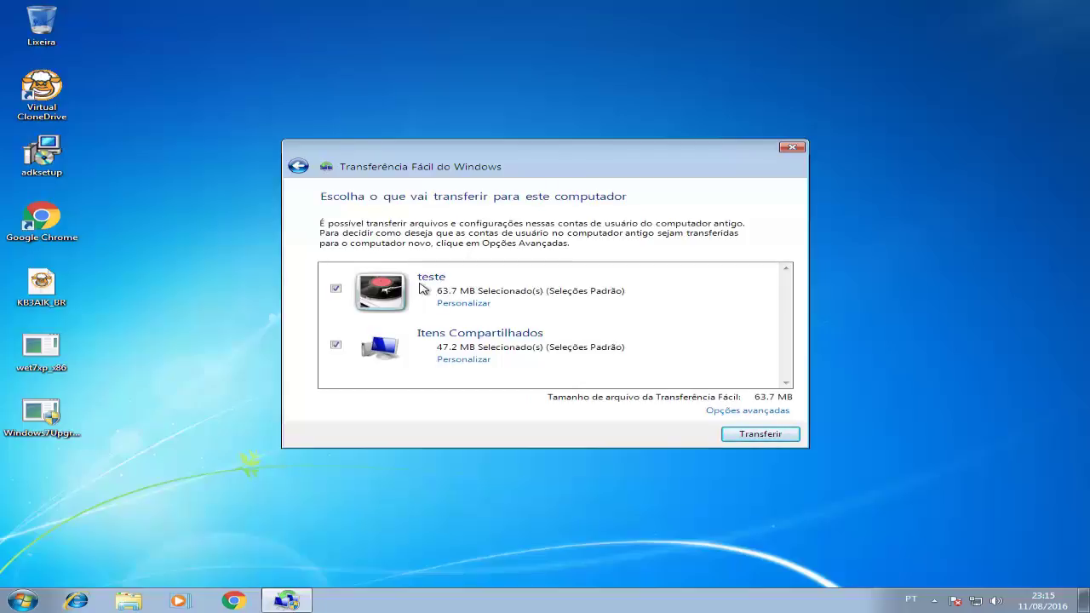
{"action": "left_click", "coordinate": [460, 305]}
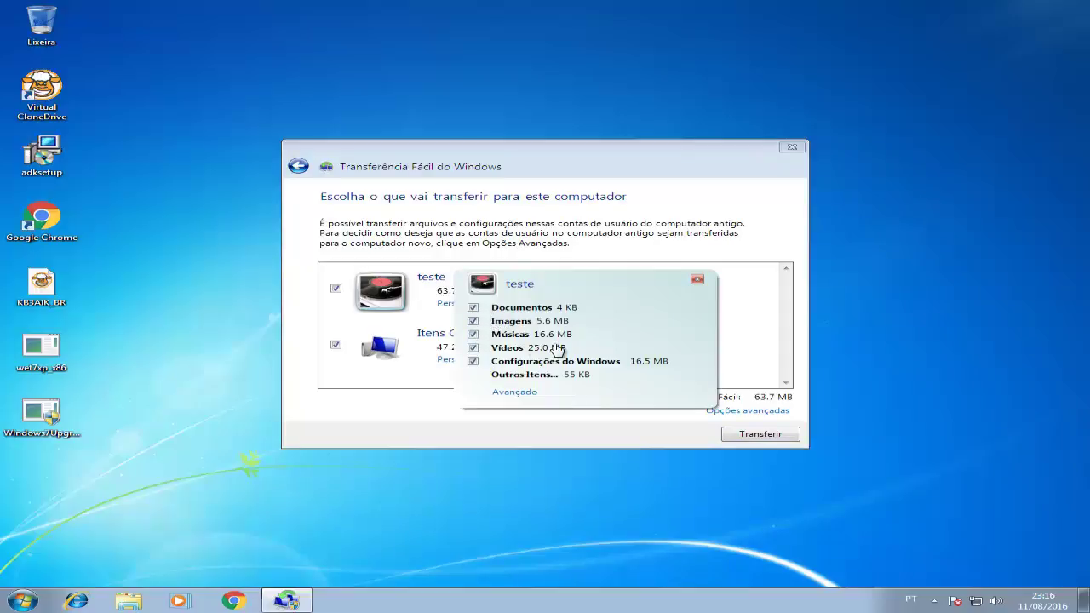
{"action": "left_click", "coordinate": [696, 280]}
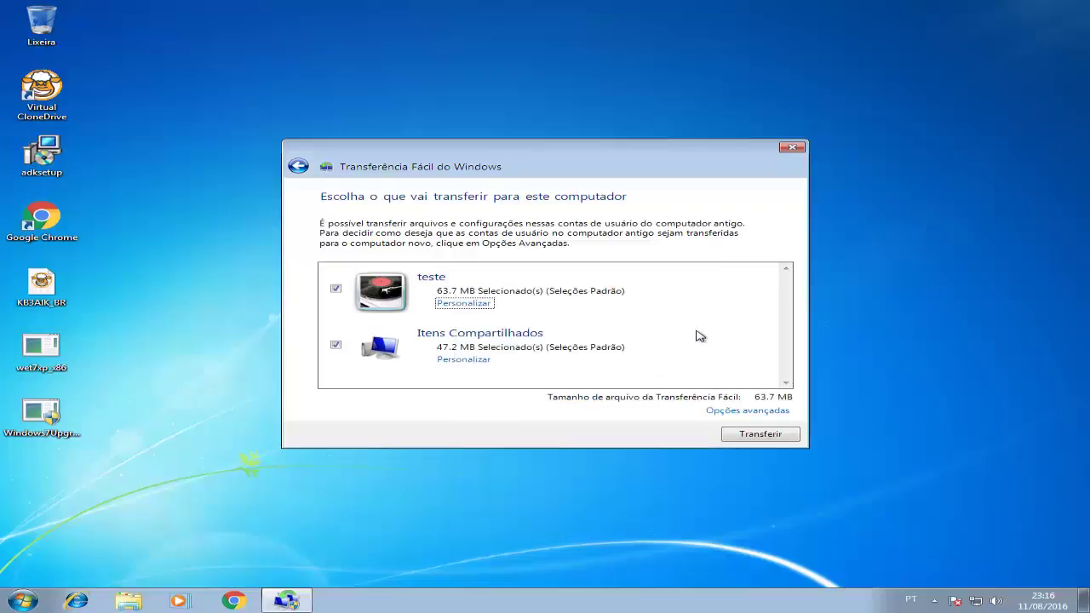
Map the old teste account to a newly created 'teste' account on this computer.
{"action": "left_click", "coordinate": [730, 414]}
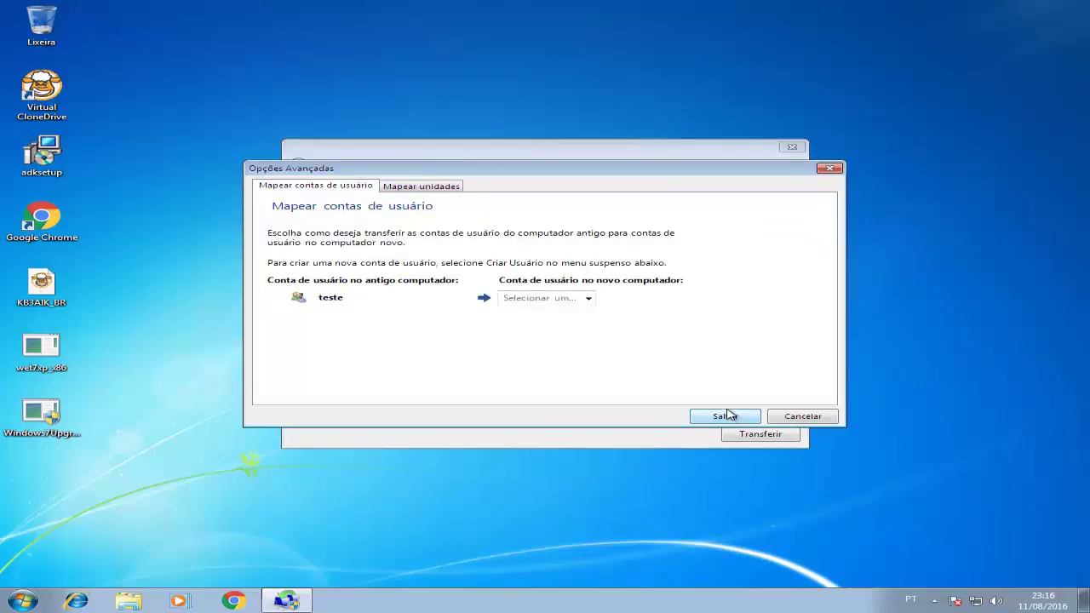
{"action": "left_click", "coordinate": [588, 299]}
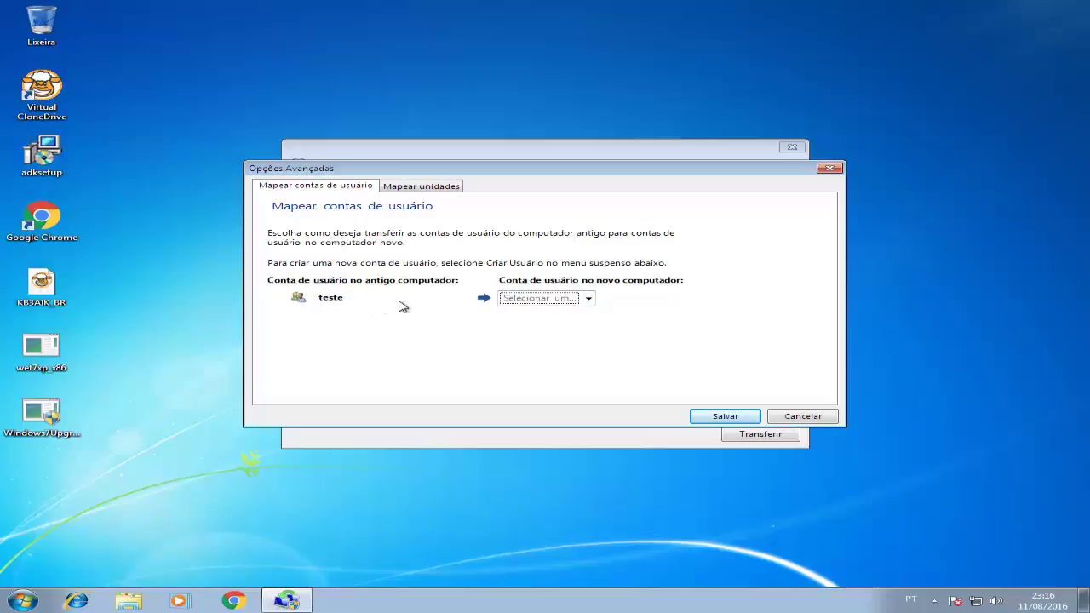
{"action": "left_click", "coordinate": [589, 301]}
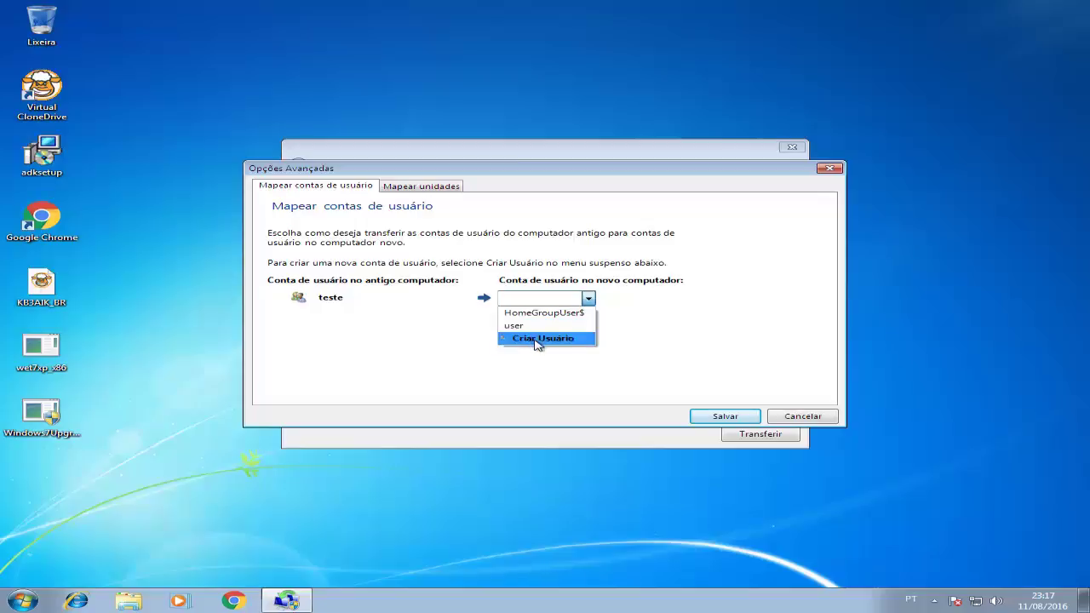
{"action": "left_click", "coordinate": [540, 339]}
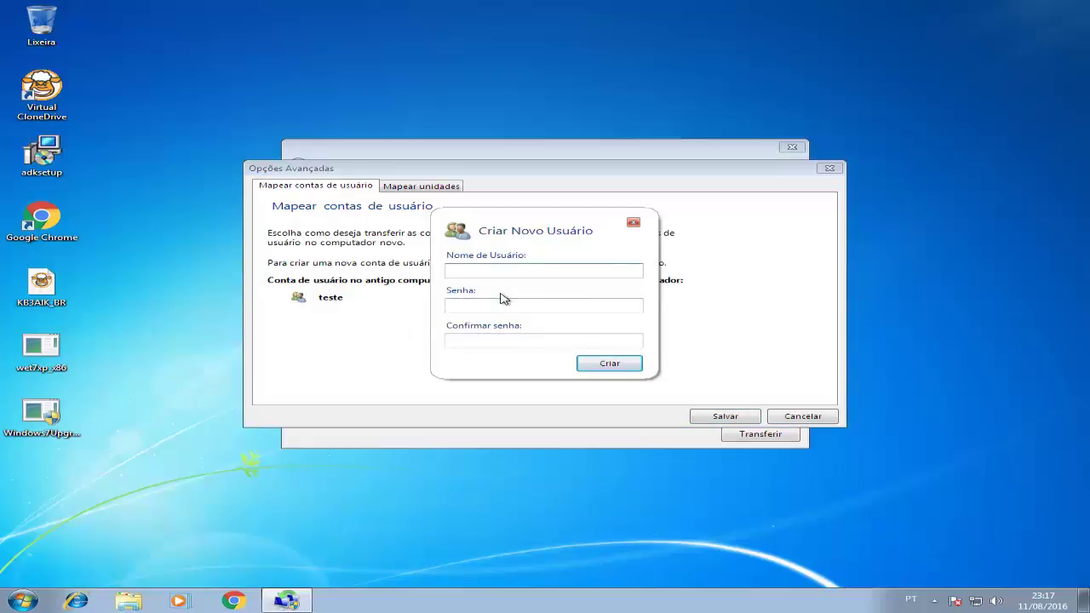
{"action": "type", "text": "teste"}
{"action": "left_click", "coordinate": [610, 364]}
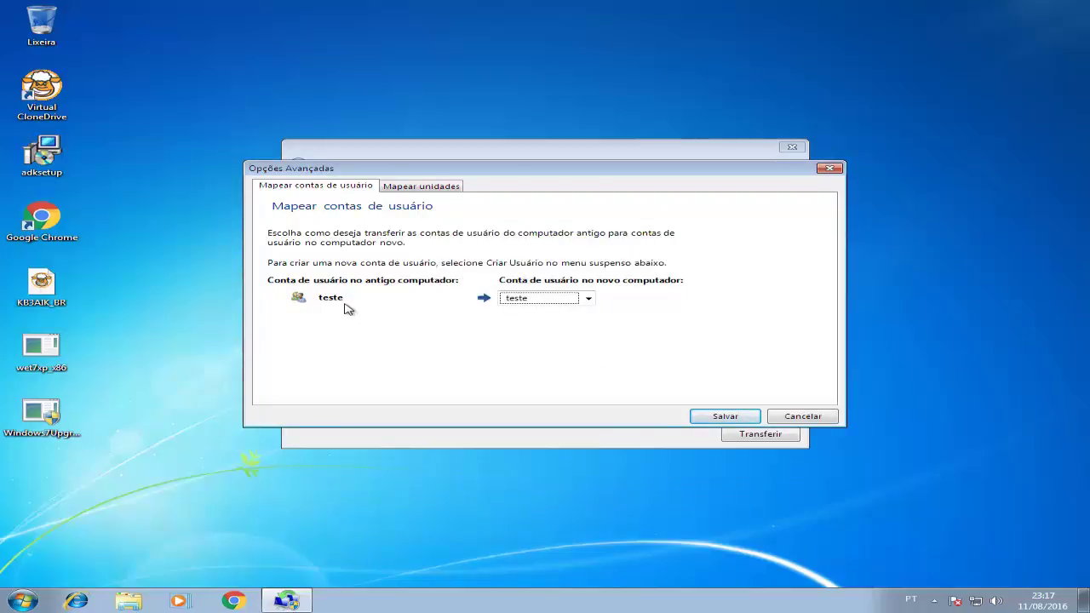
{"action": "left_click", "coordinate": [725, 416]}
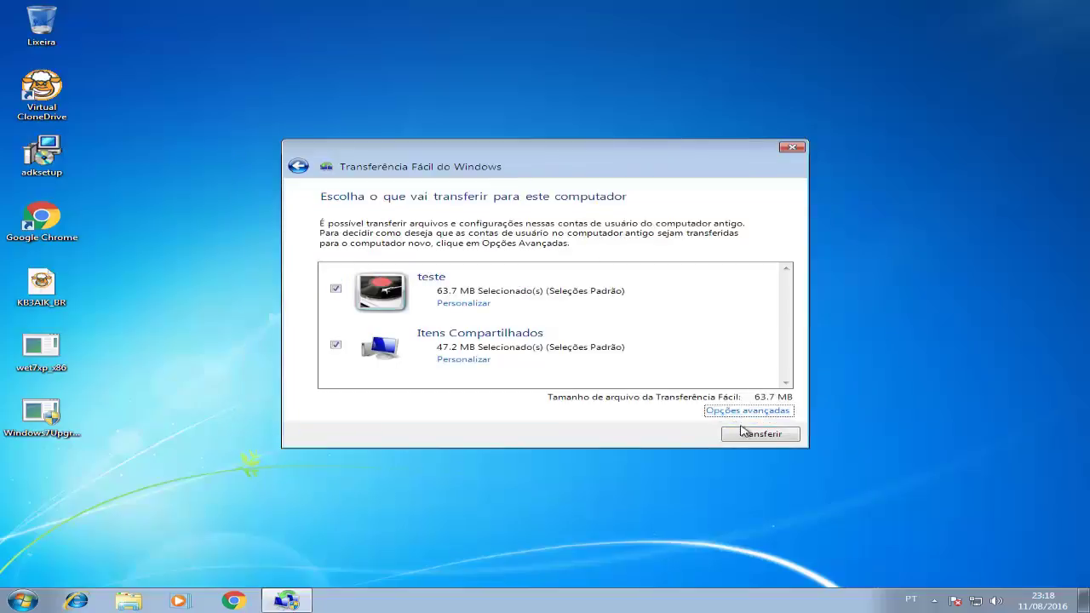
Run the transfer and check the details showing 1 user account transferred.
{"action": "left_click", "coordinate": [754, 436]}
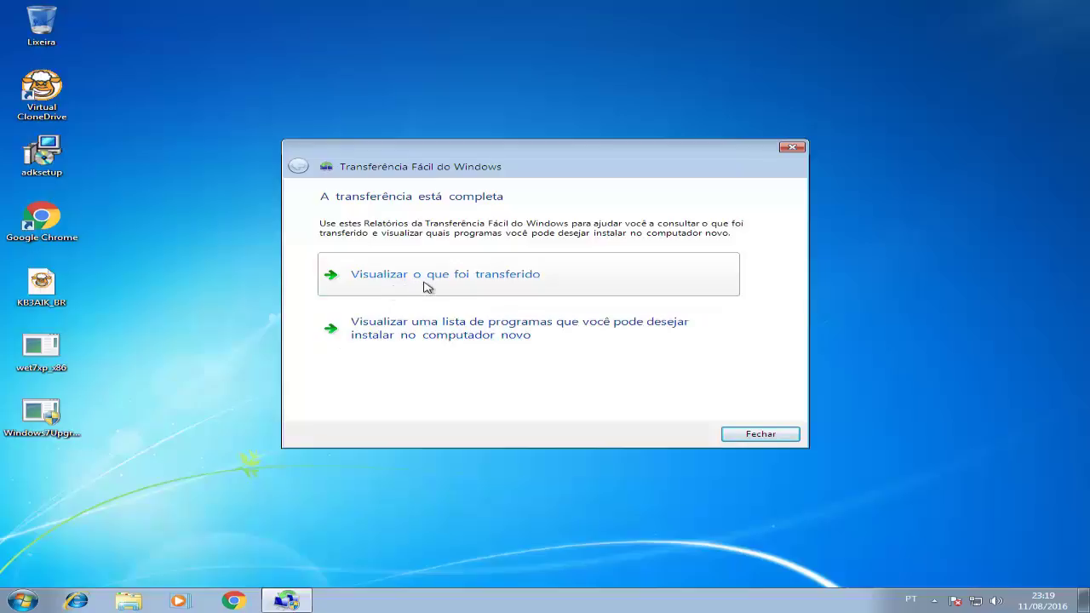
{"action": "left_click", "coordinate": [422, 288]}
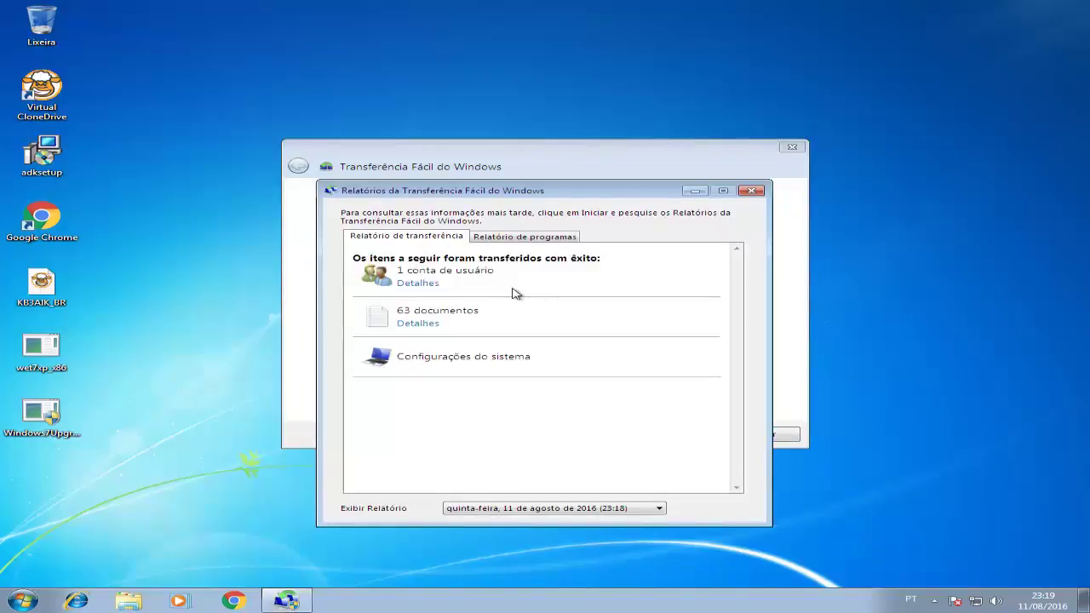
{"action": "left_click", "coordinate": [420, 283]}
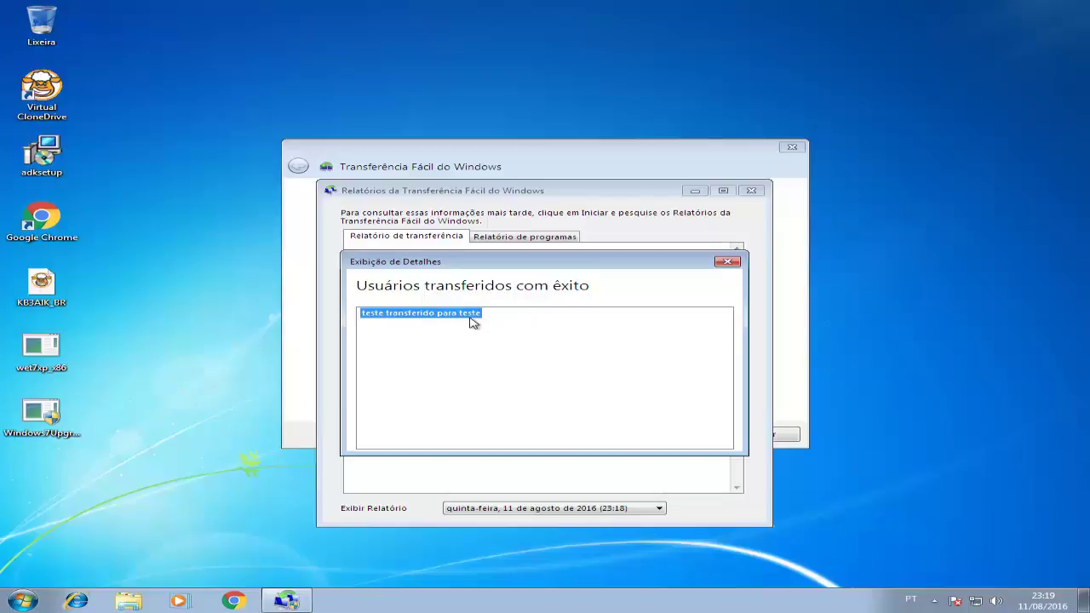
{"action": "left_click", "coordinate": [731, 262]}
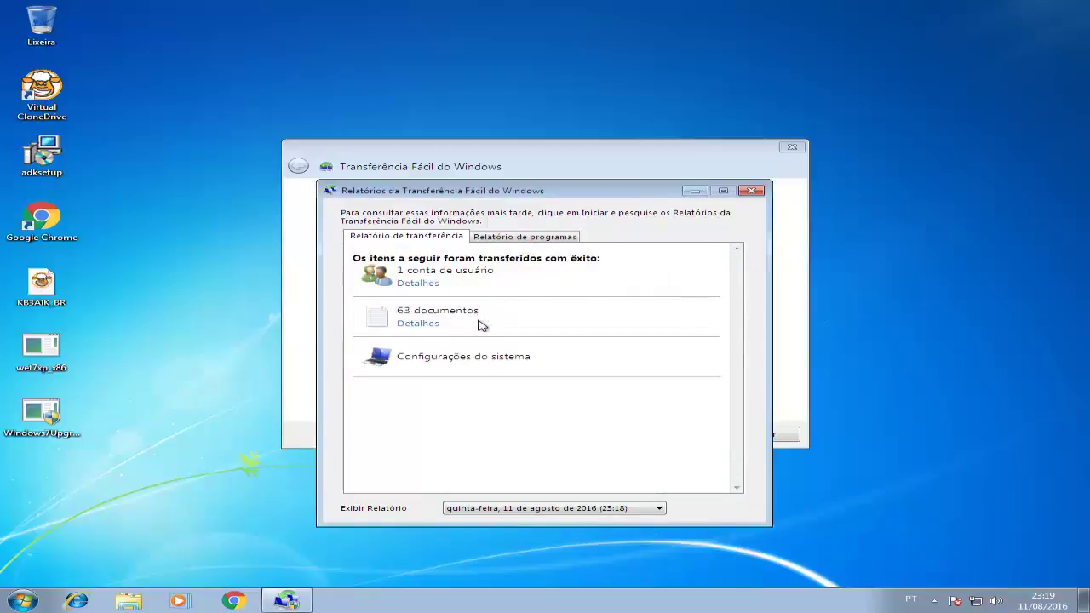
Review the list of 63 transferred documents.
{"action": "left_click", "coordinate": [430, 327]}
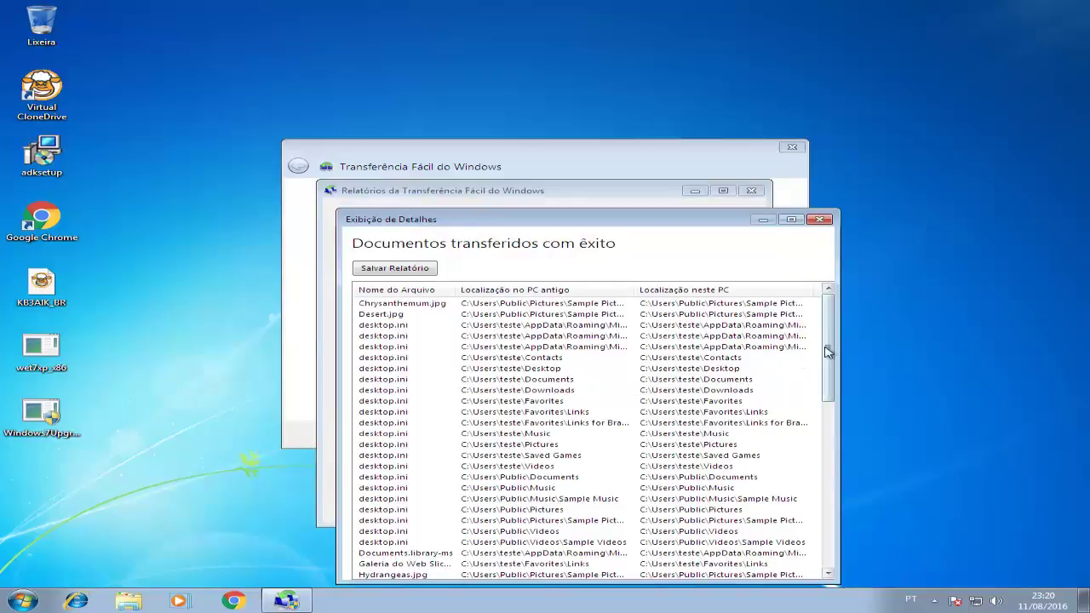
{"action": "mouse_move", "coordinate": [828, 352]}
{"action": "left_mouse_down"}
{"action": "mouse_move", "coordinate": [843, 520]}
{"action": "mouse_move", "coordinate": [832, 345]}
{"action": "left_mouse_up"}
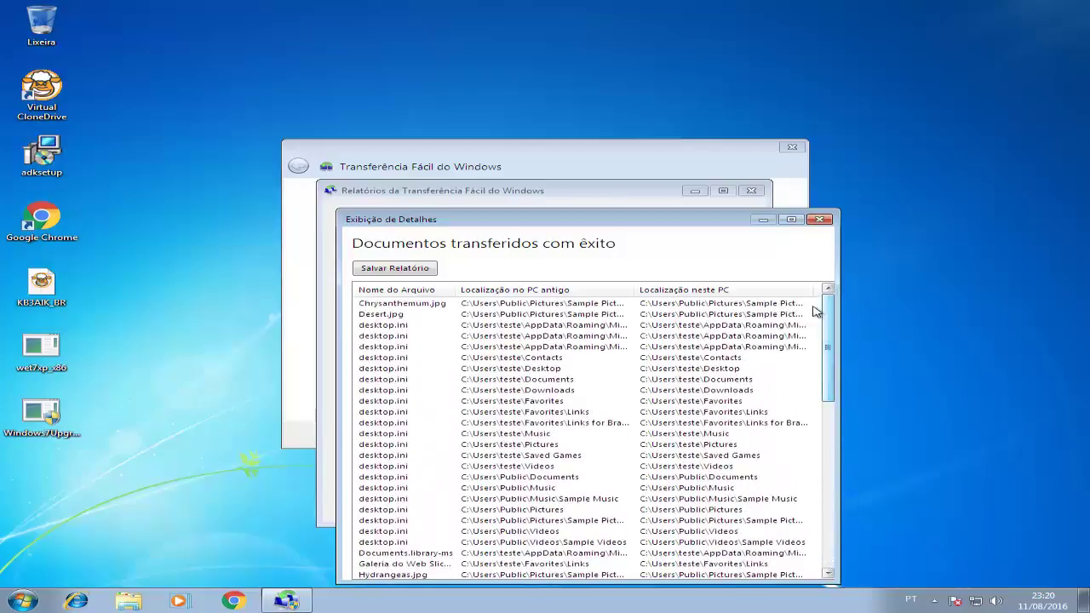
{"action": "left_click", "coordinate": [821, 220]}
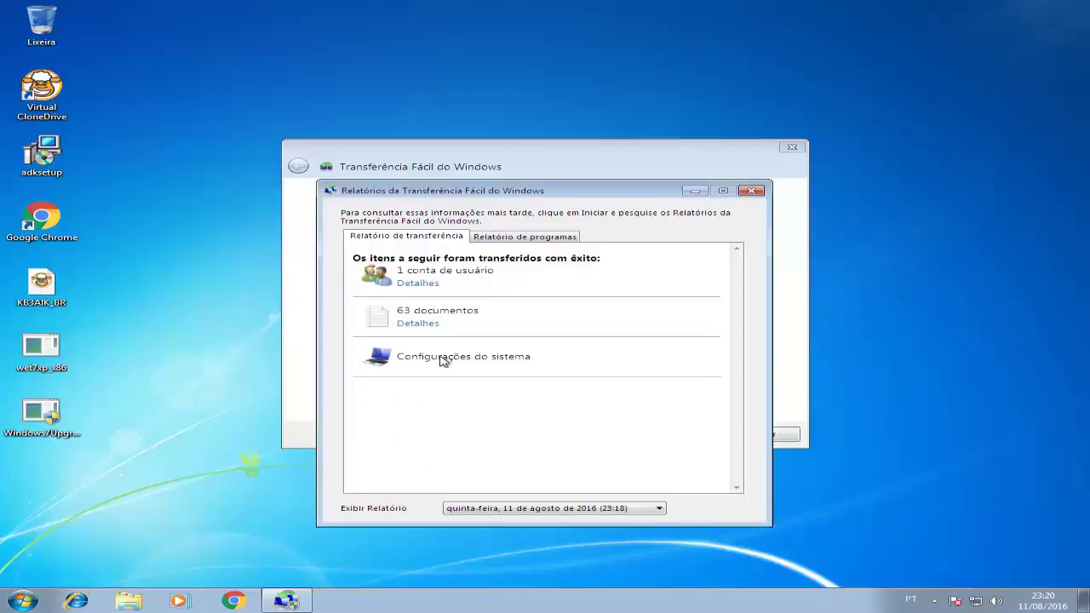
Review the programs report showing Chrome, VirtualCloneDrive and WinRAR already installed.
{"action": "left_click", "coordinate": [535, 242]}
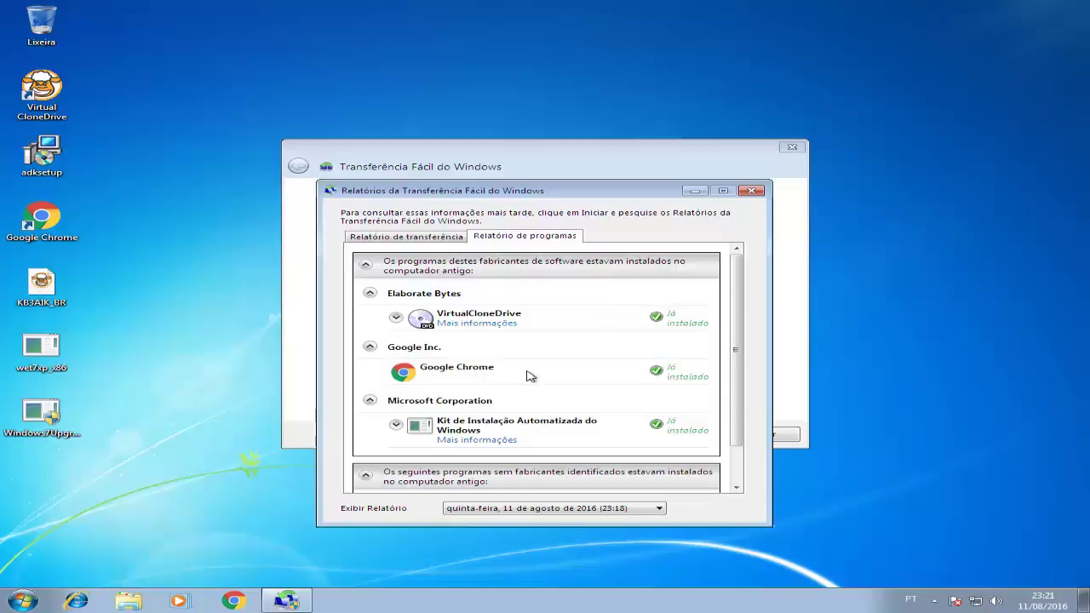
{"action": "left_click_drag", "start_coordinate": [738, 401], "coordinate": [701, 446]}
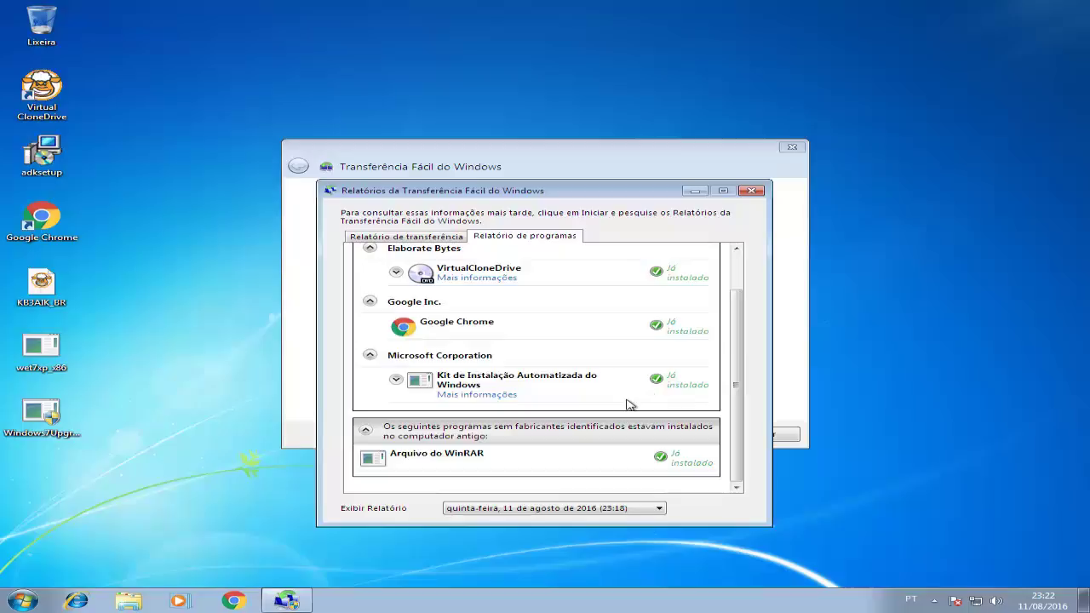
{"action": "left_click", "coordinate": [750, 190]}
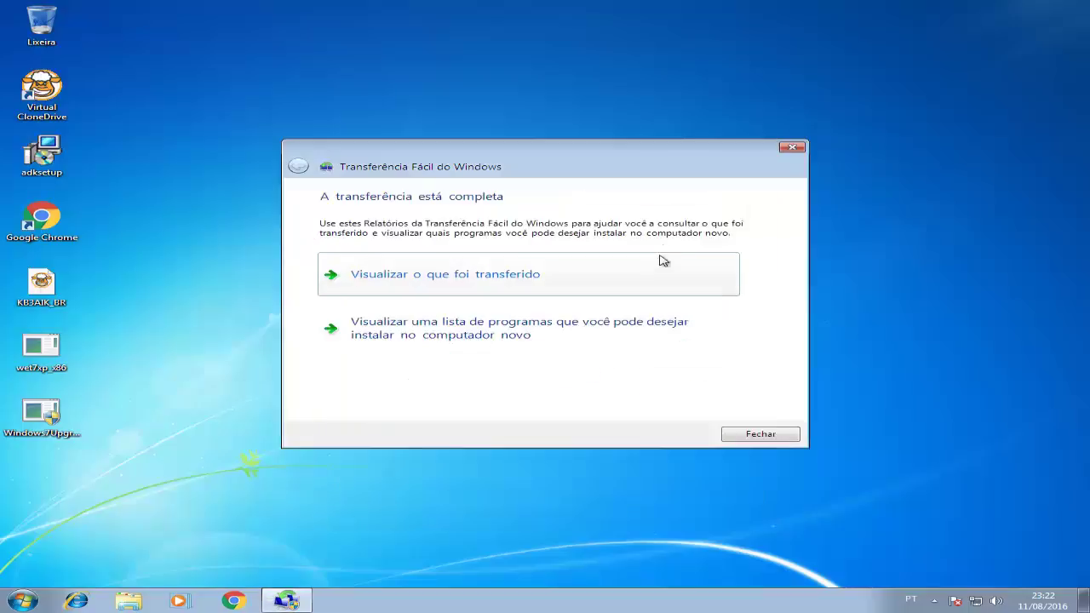
Check the programs you may want to install, then close Easy Transfer.
{"action": "left_click", "coordinate": [577, 338]}
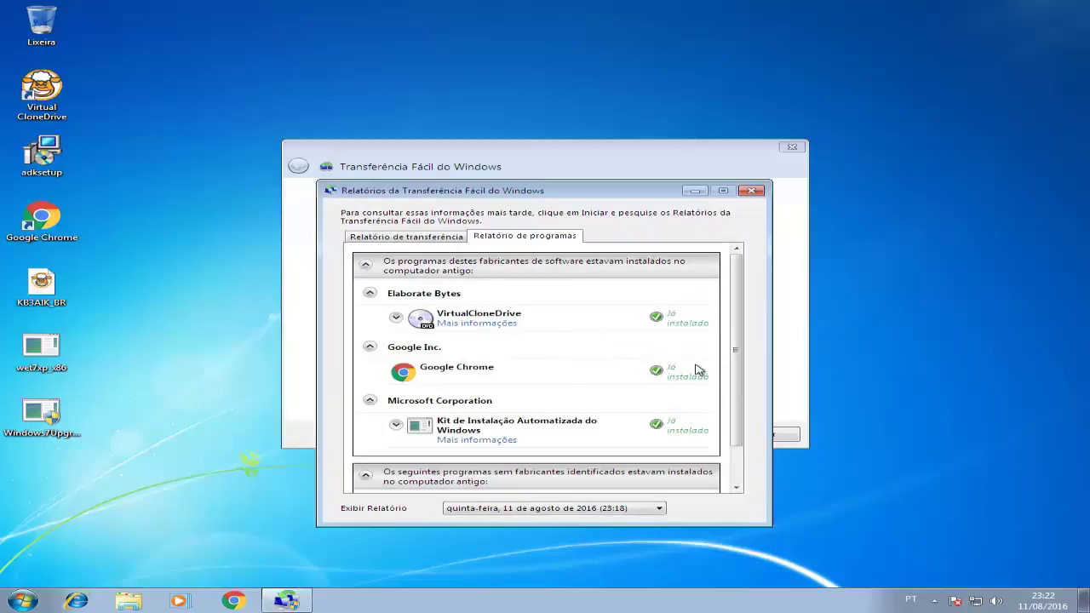
{"action": "mouse_move", "coordinate": [734, 364]}
{"action": "left_mouse_down"}
{"action": "mouse_move", "coordinate": [740, 394]}
{"action": "mouse_move", "coordinate": [745, 360]}
{"action": "left_mouse_up"}
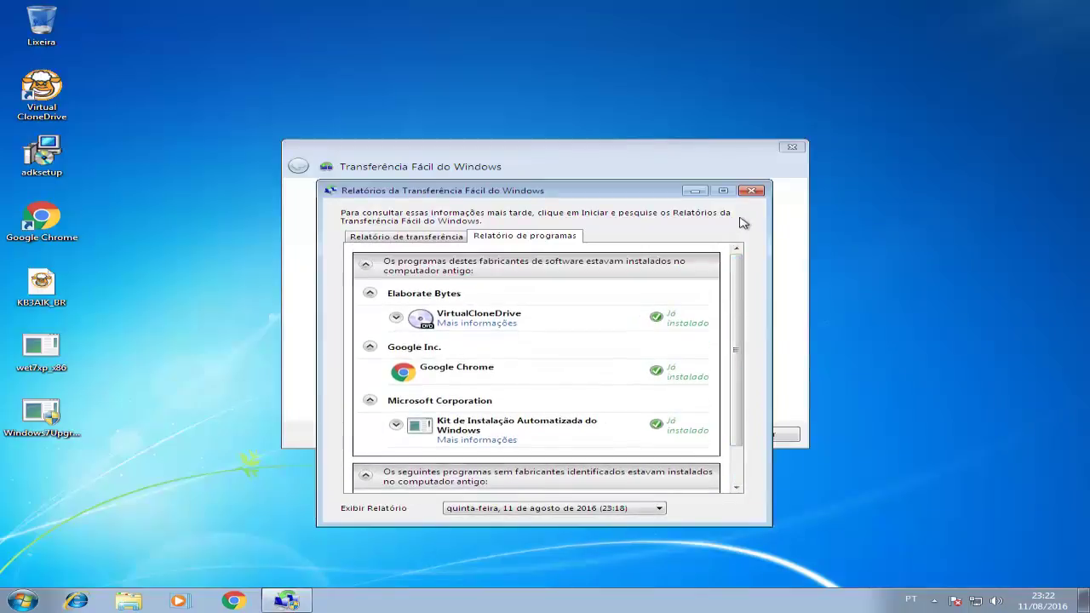
{"action": "left_click", "coordinate": [751, 190]}
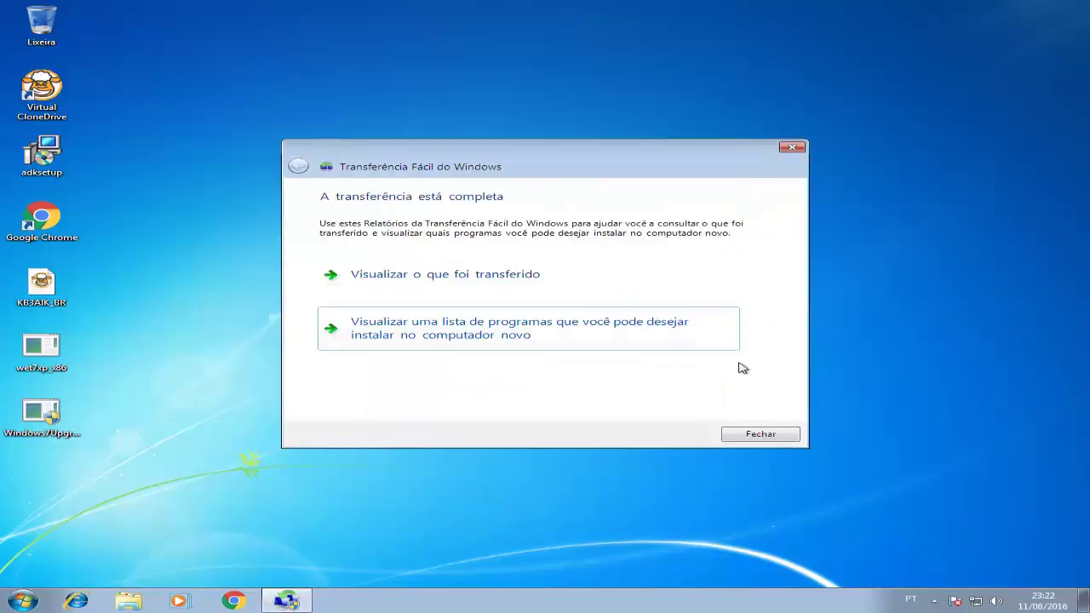
{"action": "left_click", "coordinate": [761, 435]}
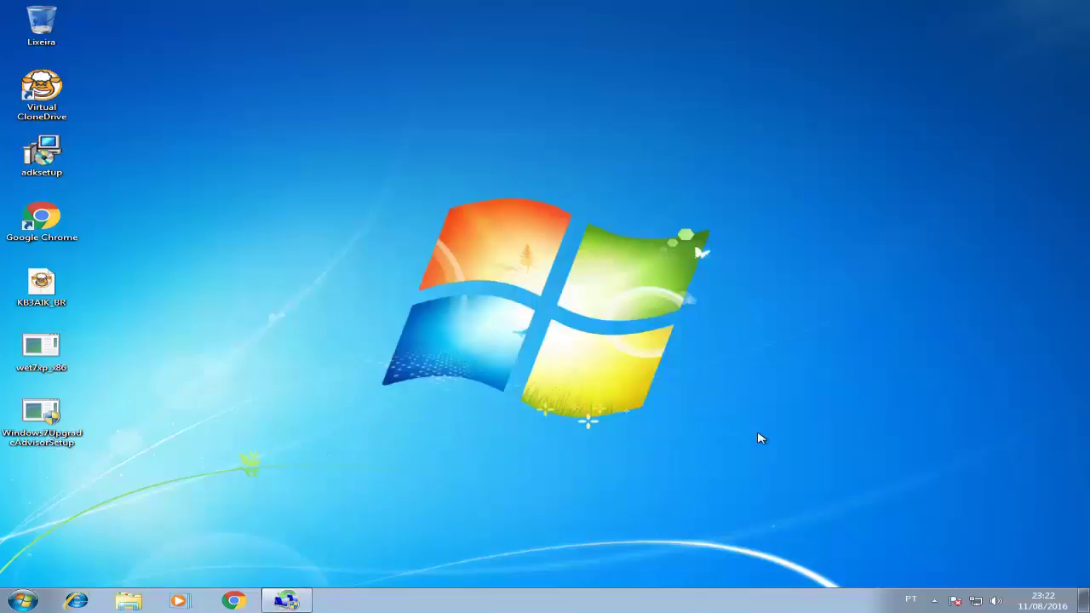
Open Control Panel's User Accounts list to confirm teste exists as a standard user.
{"action": "left_click", "coordinate": [34, 602]}
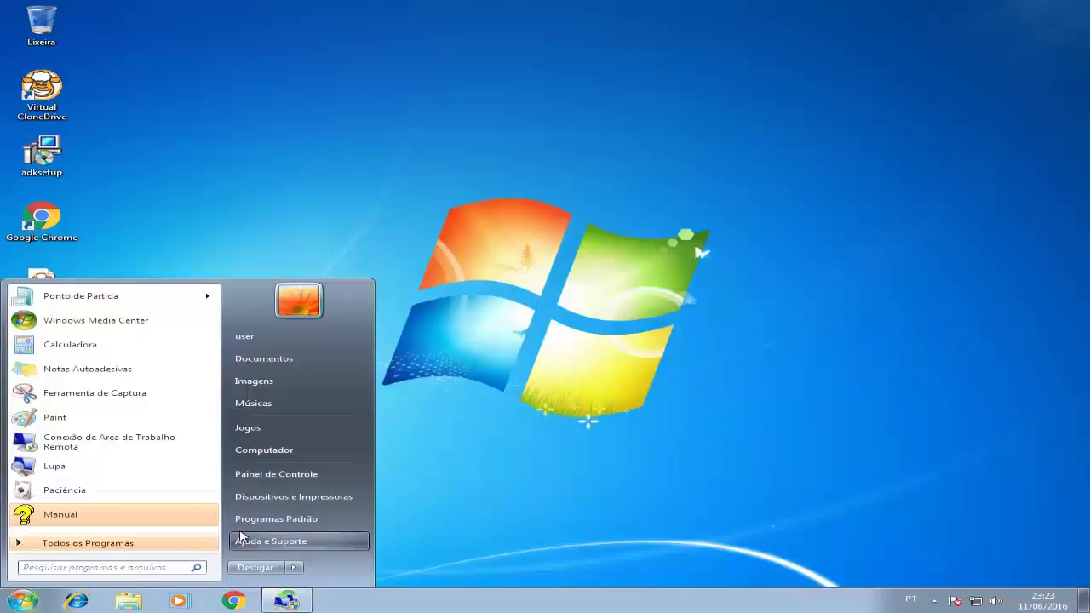
{"action": "left_click", "coordinate": [274, 475]}
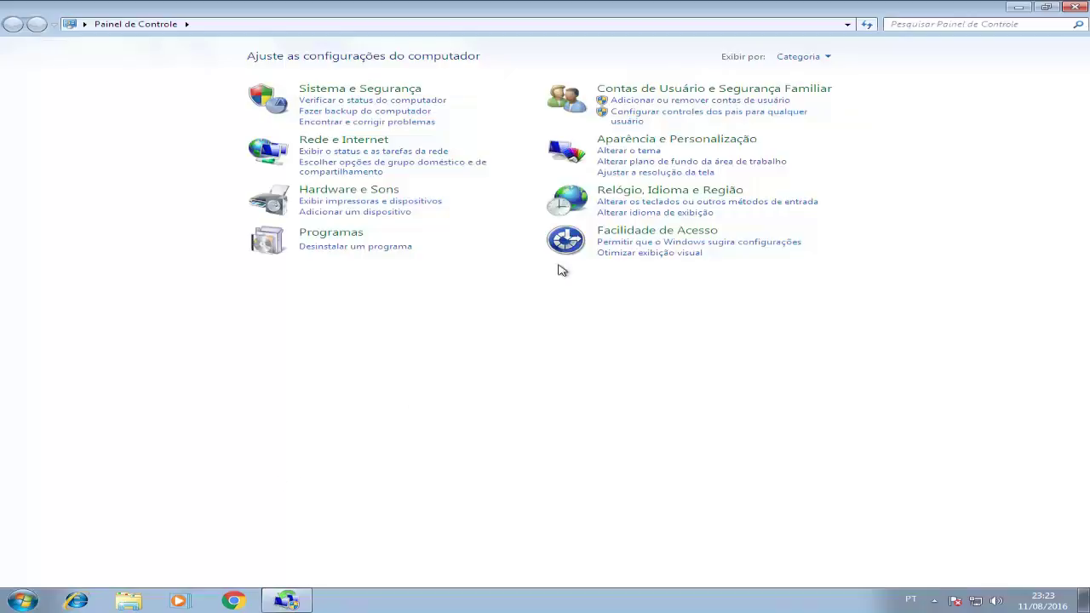
{"action": "left_click", "coordinate": [707, 92]}
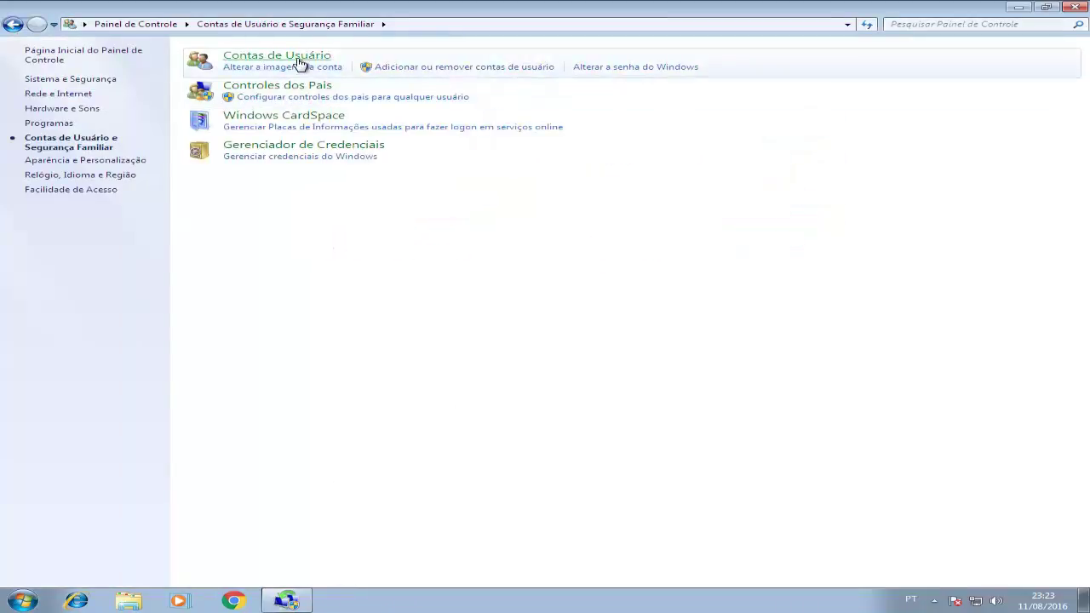
{"action": "left_click", "coordinate": [300, 57]}
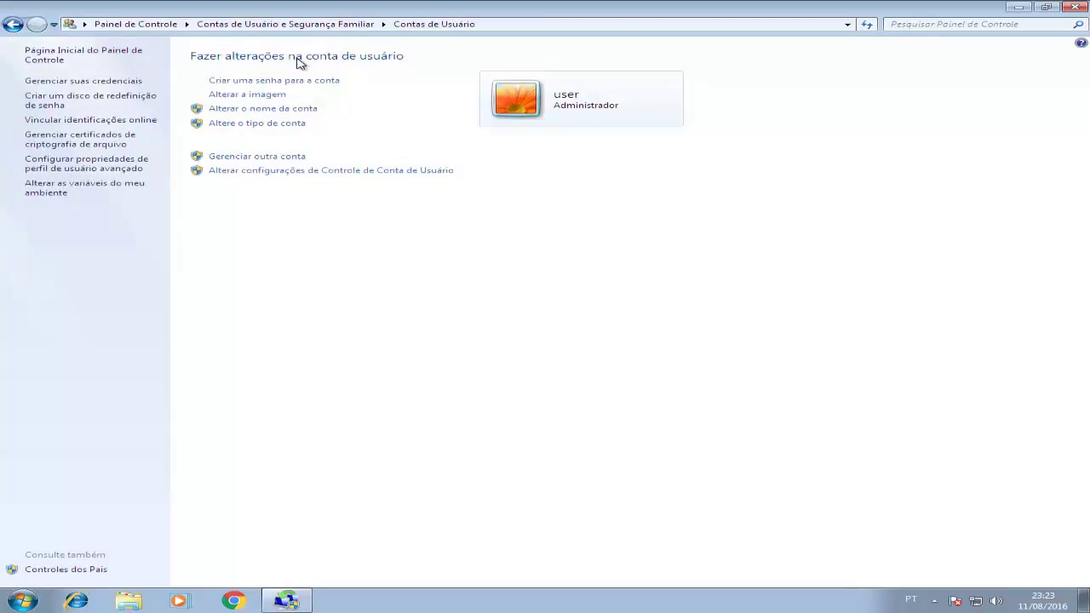
{"action": "left_click", "coordinate": [275, 161]}
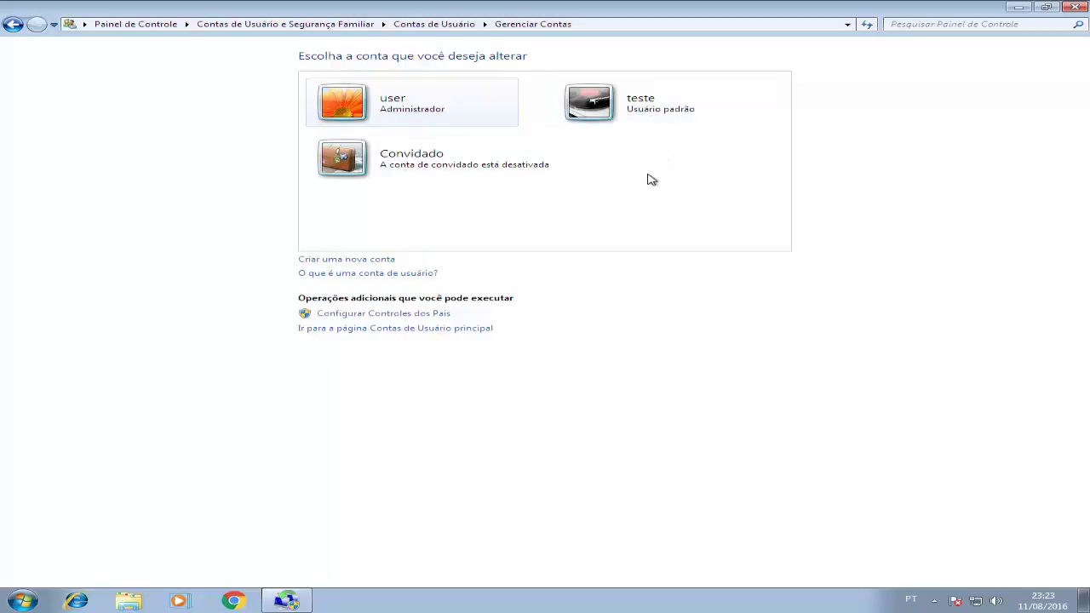
Log off the current user to reach the Windows 7 sign-in screen.
{"action": "left_click", "coordinate": [23, 600]}
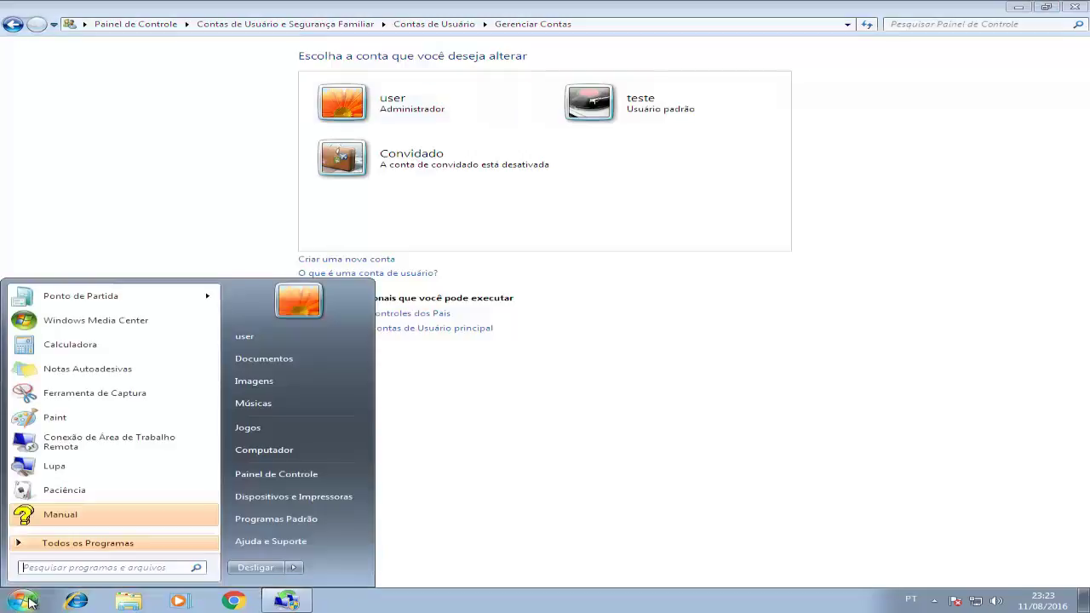
{"action": "mouse_move", "coordinate": [295, 575]}
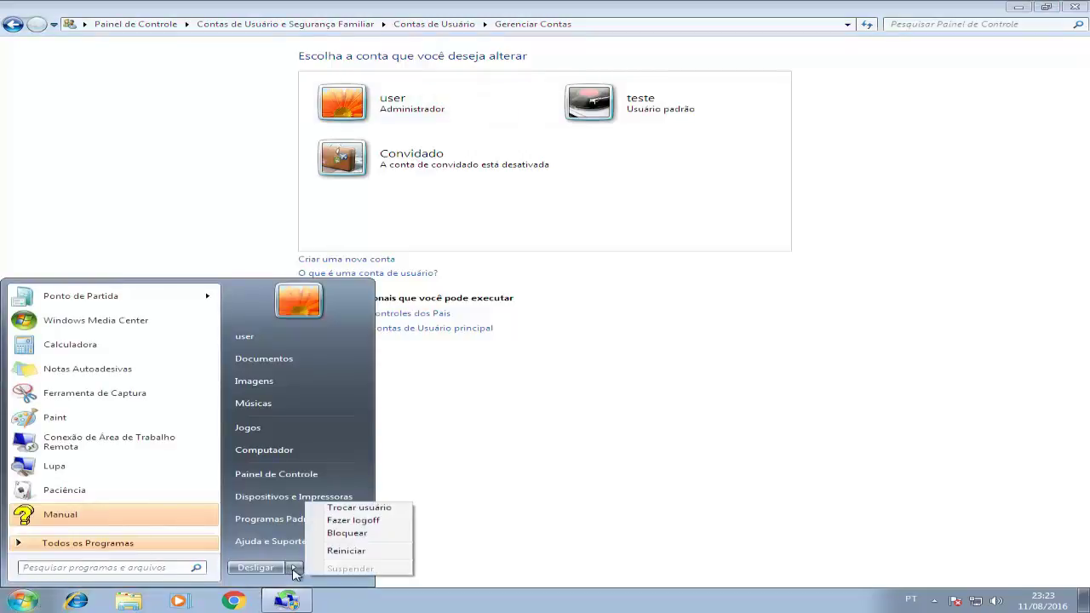
{"action": "left_click", "coordinate": [352, 521]}
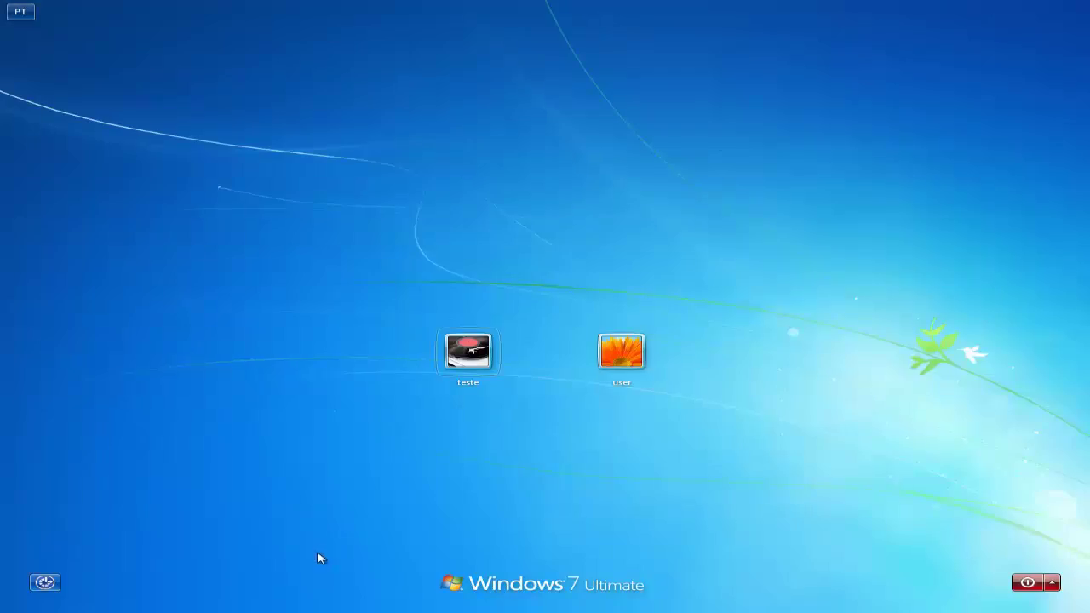
Sign in as teste, check Internet Explorer loads marcoandrade.com.br, then close it.
{"action": "left_click", "coordinate": [451, 362]}
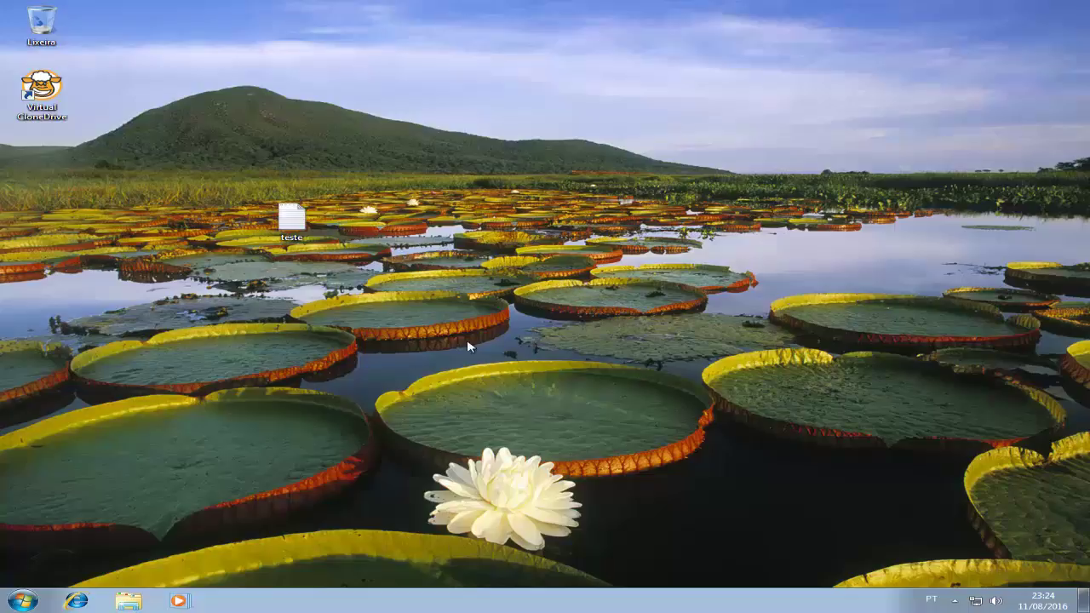
{"action": "left_click", "coordinate": [78, 601]}
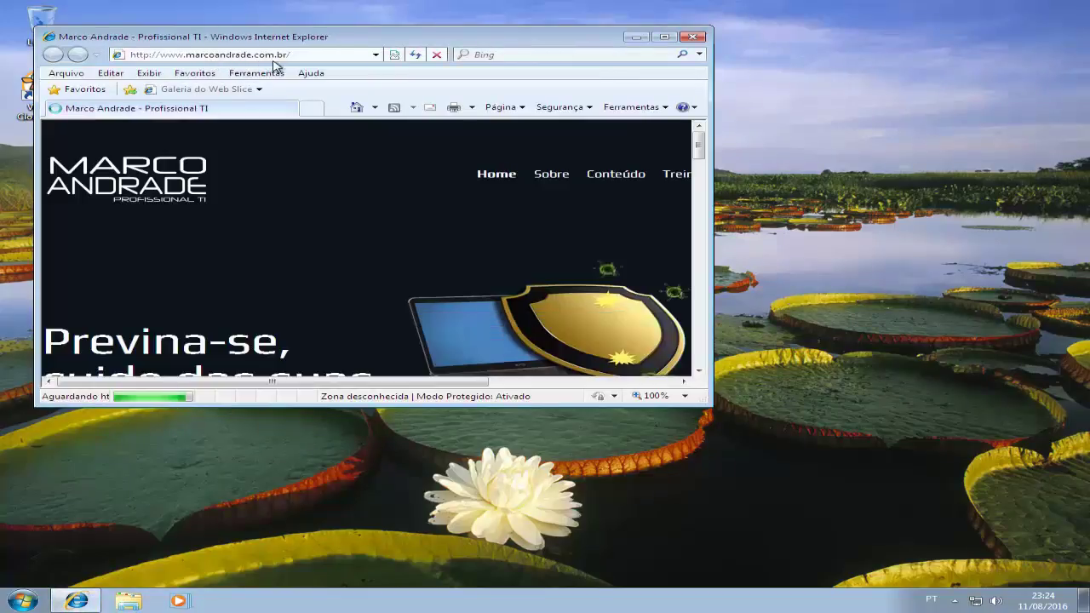
{"action": "left_click", "coordinate": [692, 37]}
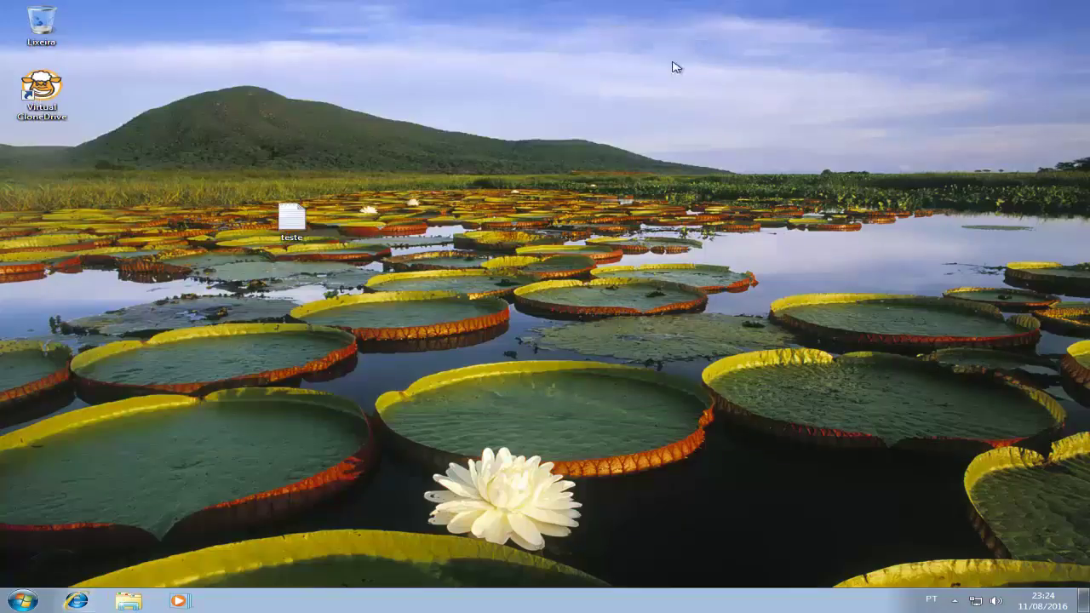